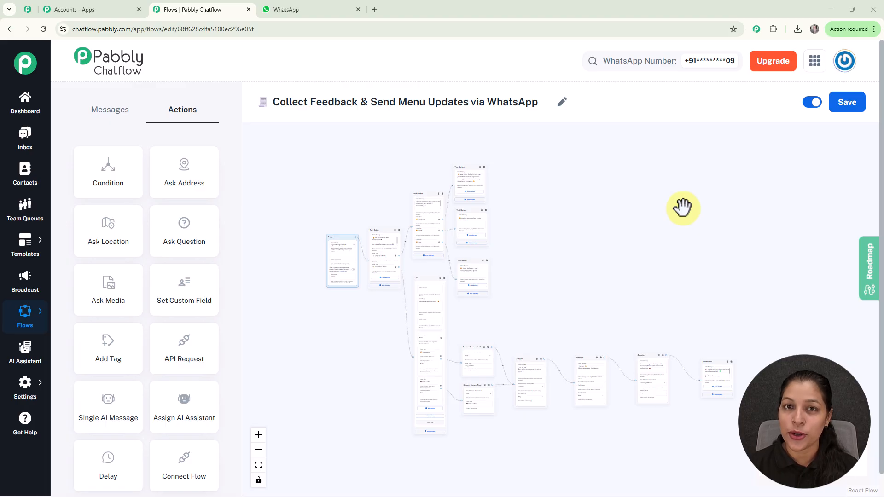
# Examine the "Collect Feedback & Send Menu Updates via WhatsApp" flow, from its feedback branches through the menu list and order questions.
pyautogui.scroll(10, 564, 218)
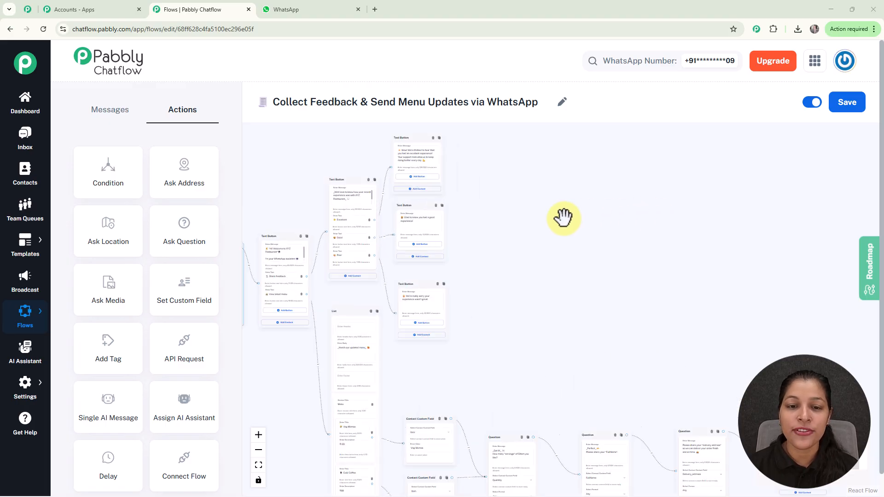
pyautogui.hscroll(-5, 493, 273)
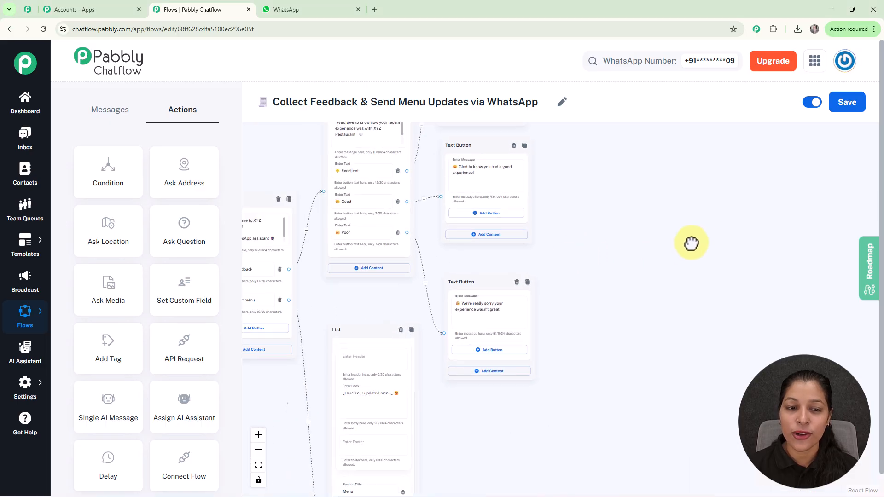
pyautogui.scroll(-4, 651, 302)
pyautogui.moveTo(652, 261); pyautogui.dragTo(628, 194)
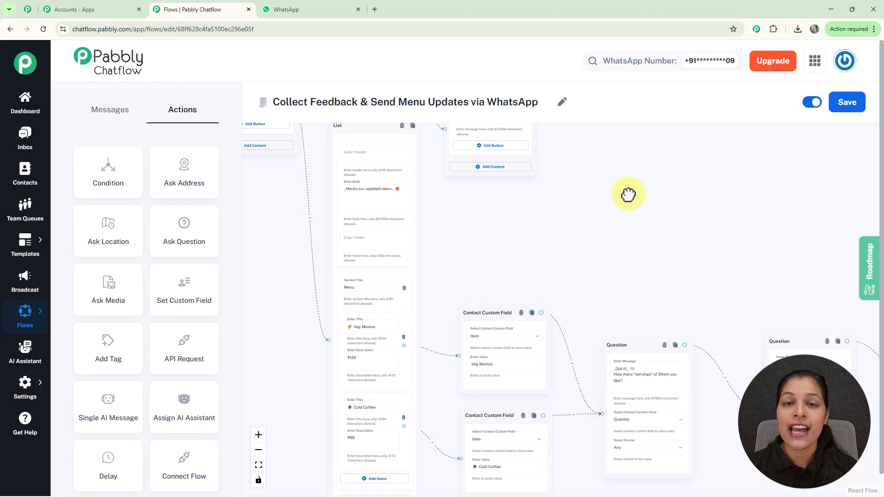
pyautogui.moveTo(625, 233); pyautogui.dragTo(558, 181)
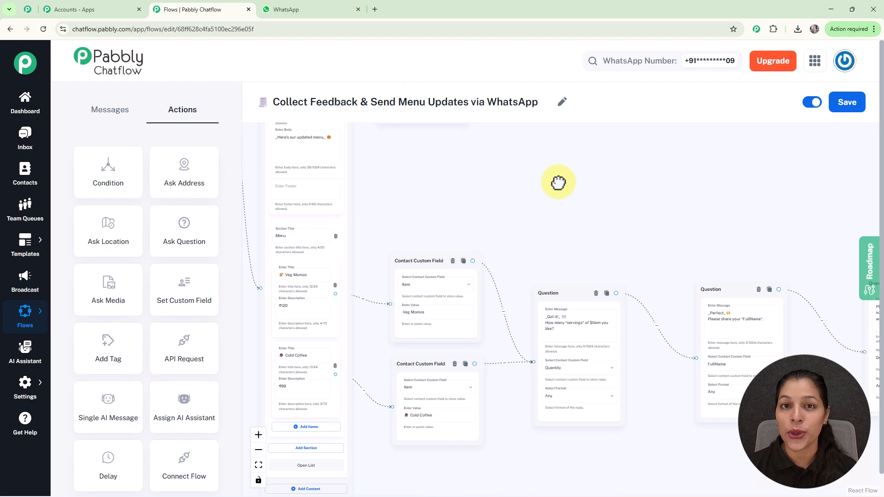
pyautogui.moveTo(558, 188); pyautogui.dragTo(471, 150)
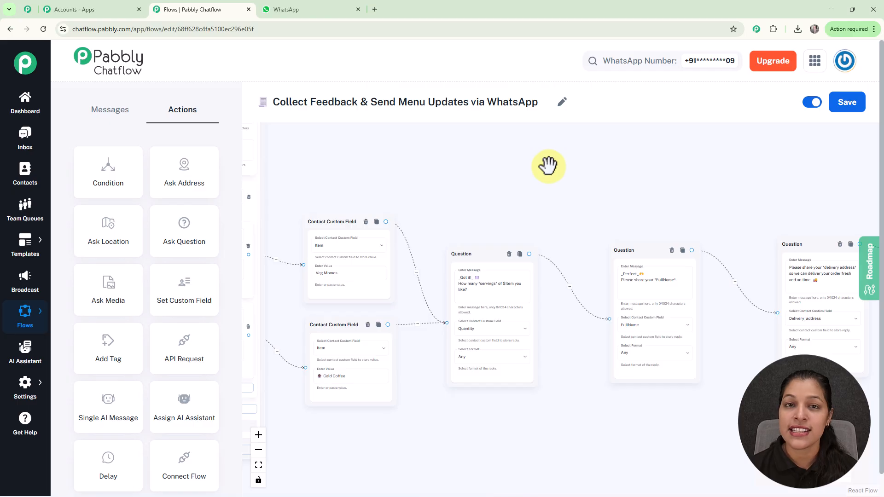
pyautogui.moveTo(548, 165); pyautogui.dragTo(409, 186)
pyautogui.scroll(-3, 409, 186)
pyautogui.scroll(-3, 479, 308)
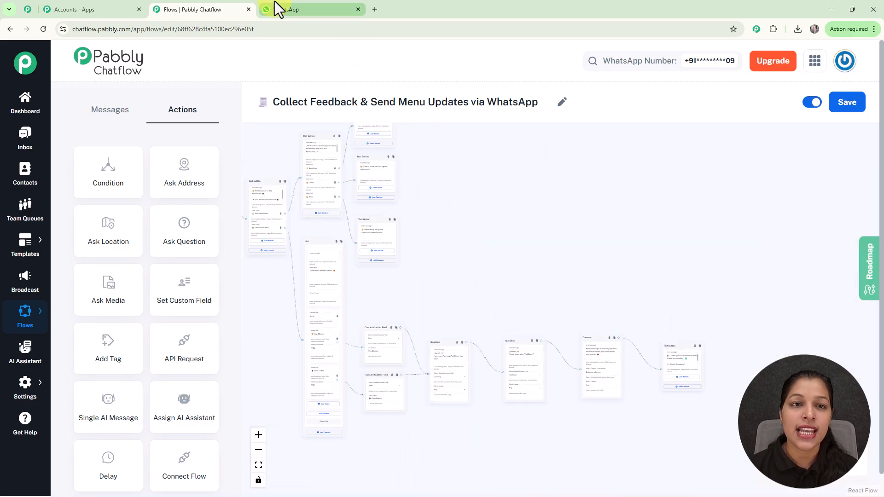
# Switch to WhatsApp and send "Menu" in the My Test Number chat.
pyautogui.click(287, 10)
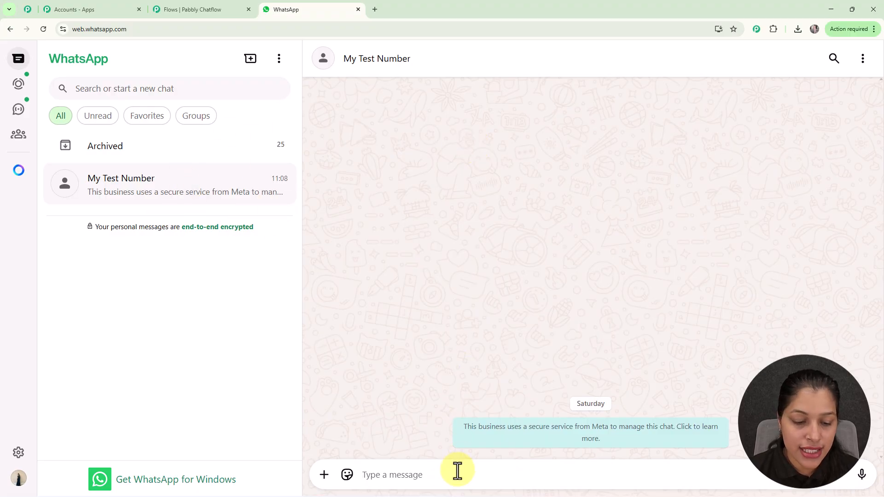
pyautogui.write('Menu')
pyautogui.press('Return')
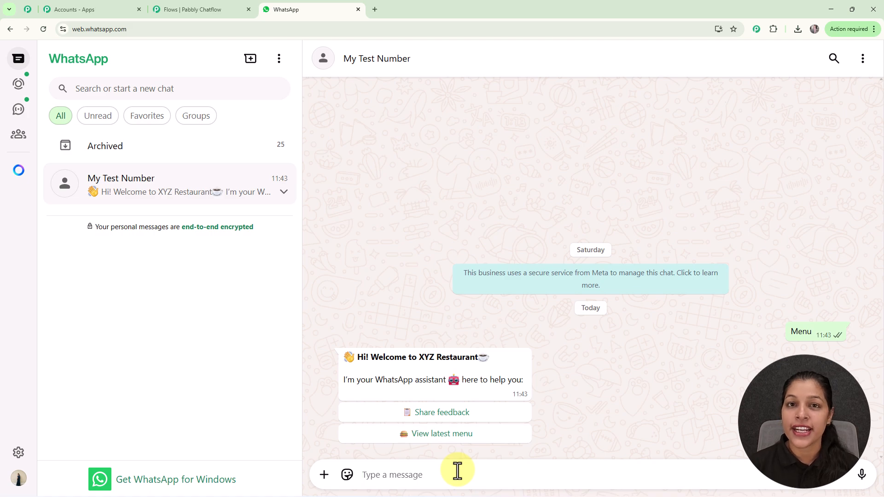
# Reply to the welcome message with "View latest menu" and send Veg Momos as the choice from the offered list.
pyautogui.moveTo(800, 337)
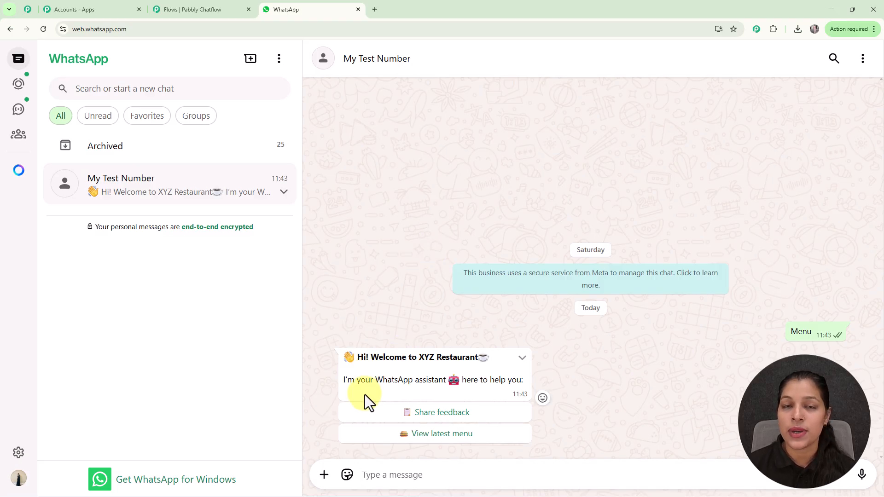
pyautogui.click(443, 435)
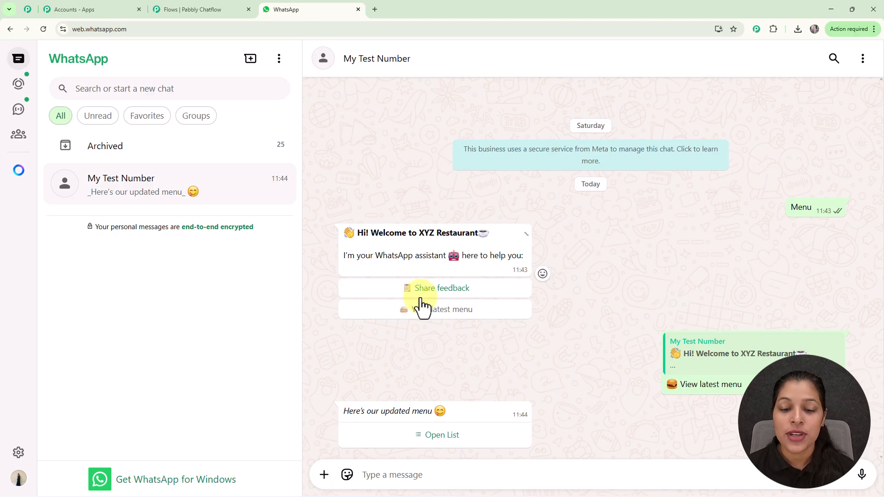
pyautogui.click(451, 442)
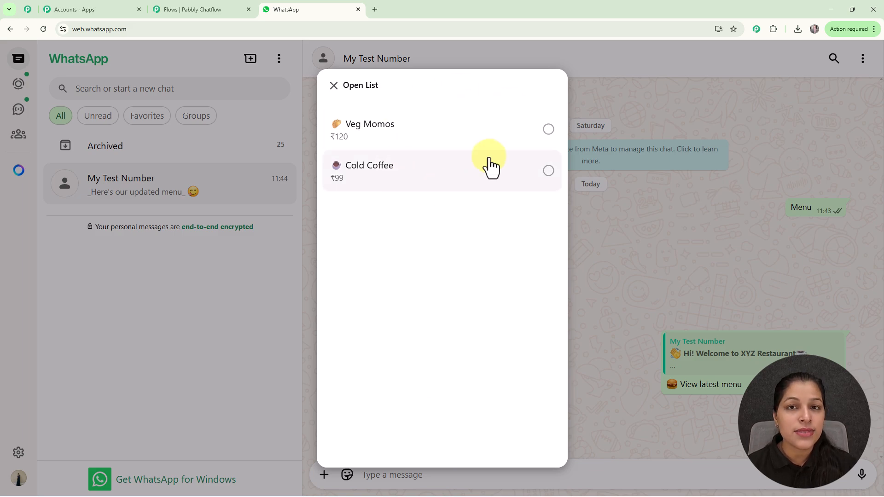
pyautogui.click(440, 139)
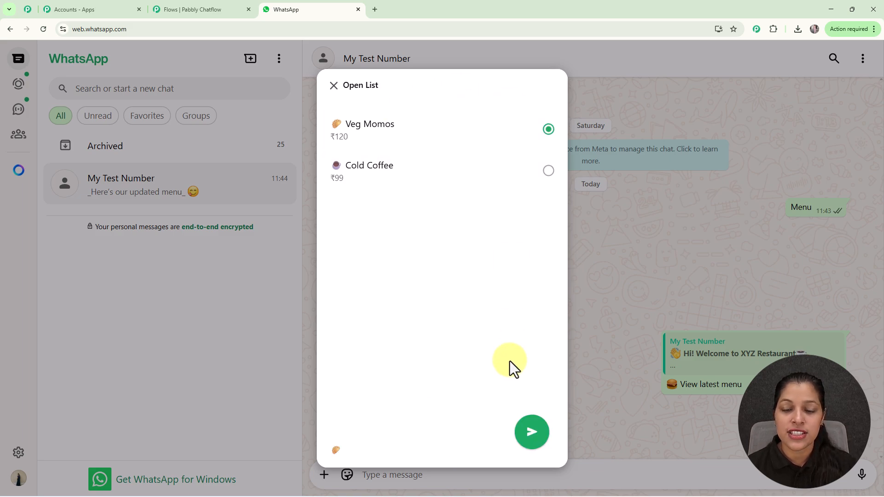
pyautogui.click(530, 443)
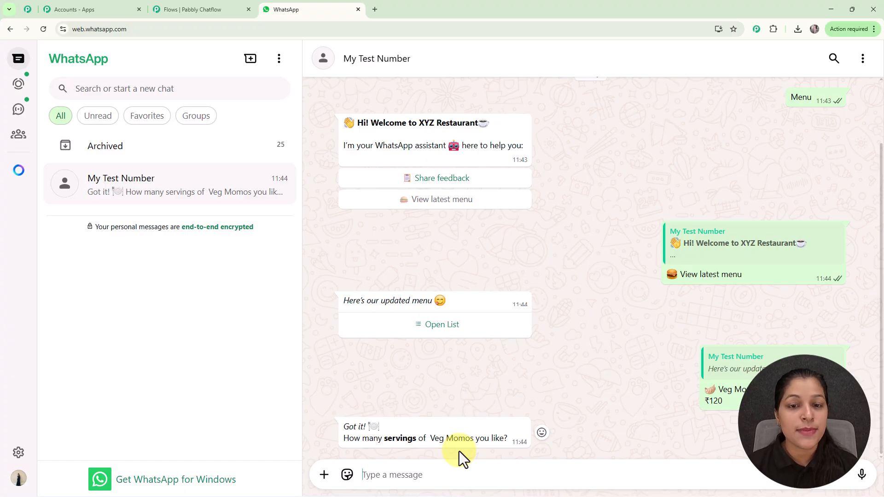
# Answer the servings question with 1 and the following question with the customer's full name.
pyautogui.write('1')
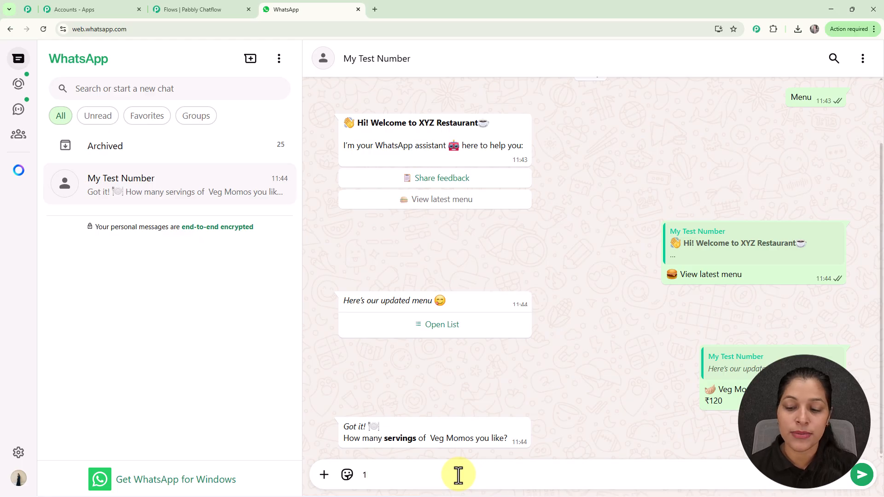
pyautogui.press('Return')
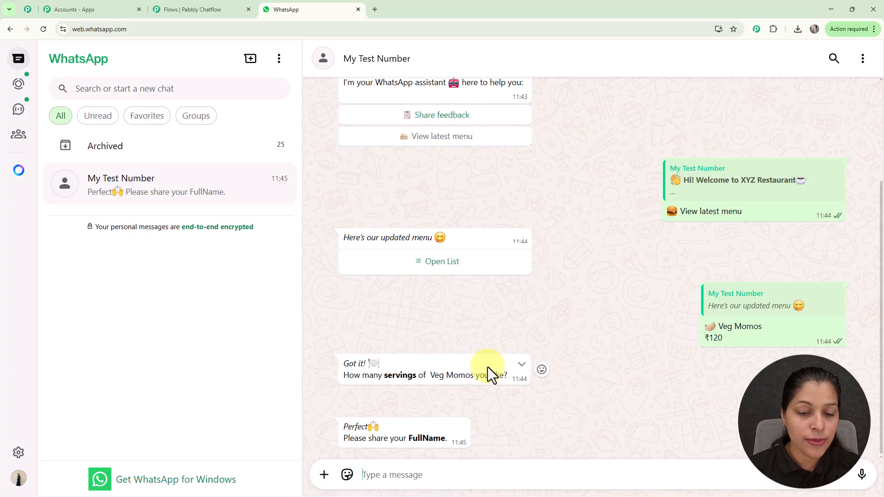
pyautogui.write('De')
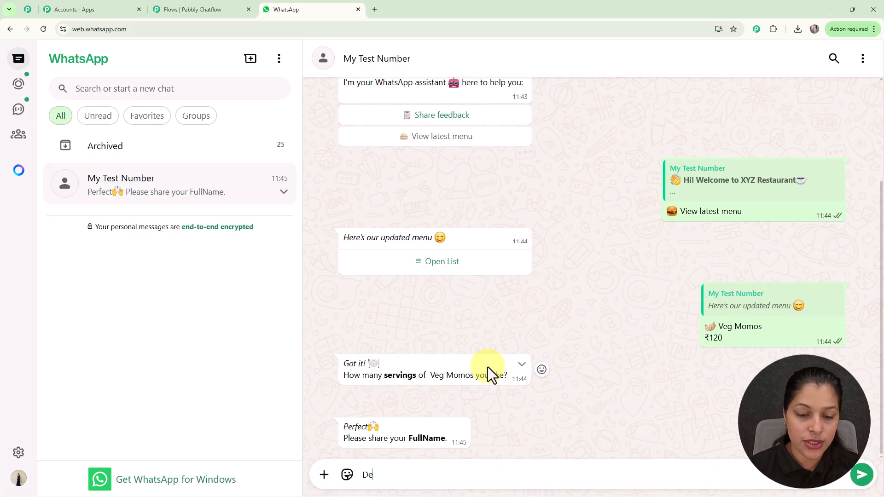
pyautogui.write('mo User')
pyautogui.press('Return')
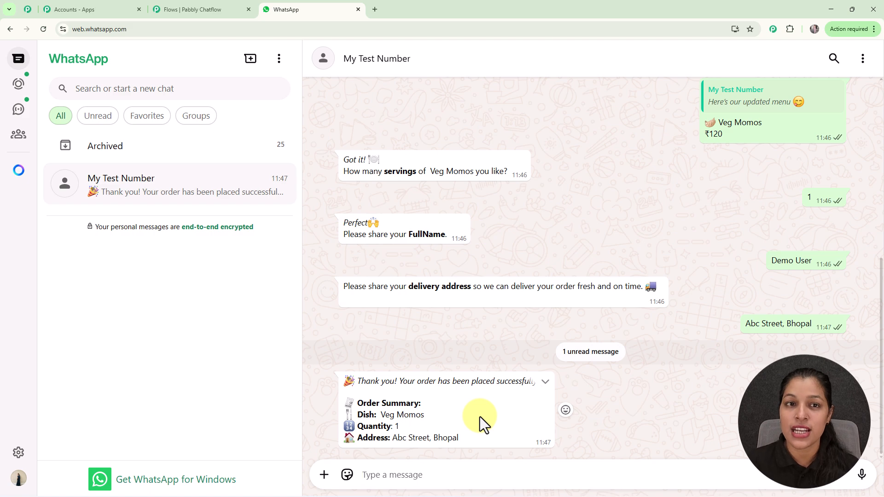
# Choose "Share feedback" in the chatbot's welcome message and rate the experience as Good.
pyautogui.scroll(7, 480, 416)
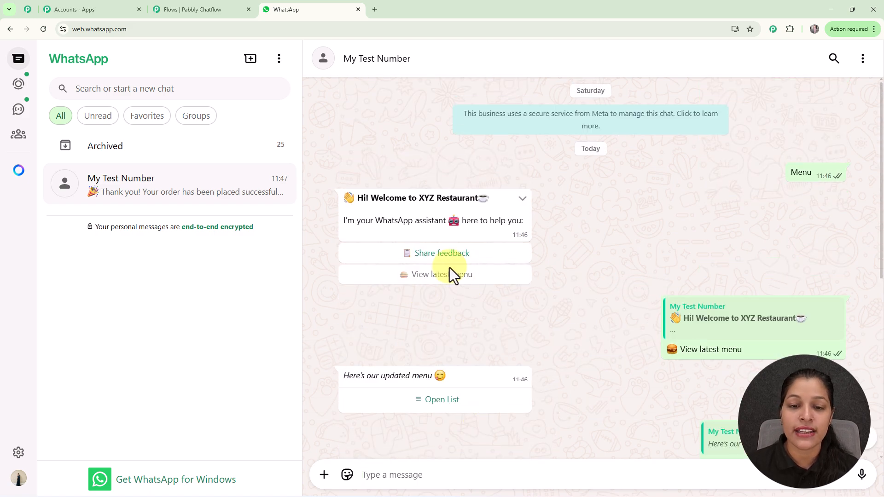
pyautogui.click(456, 256)
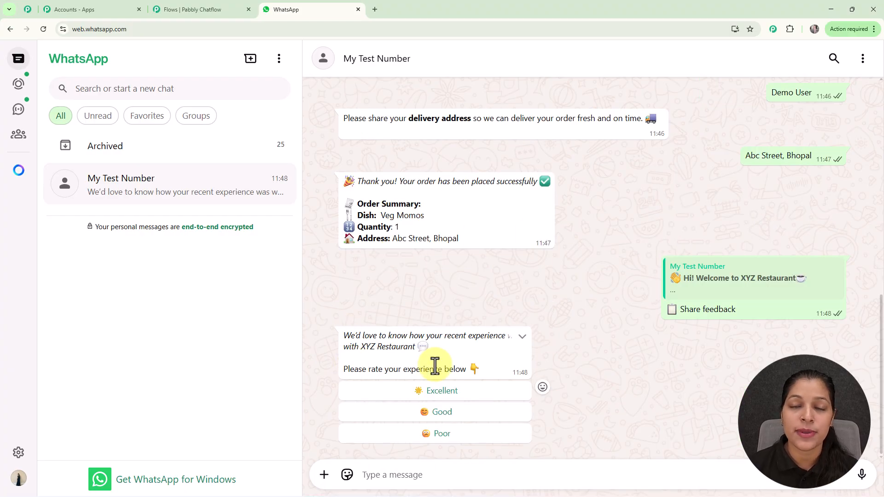
pyautogui.click(454, 416)
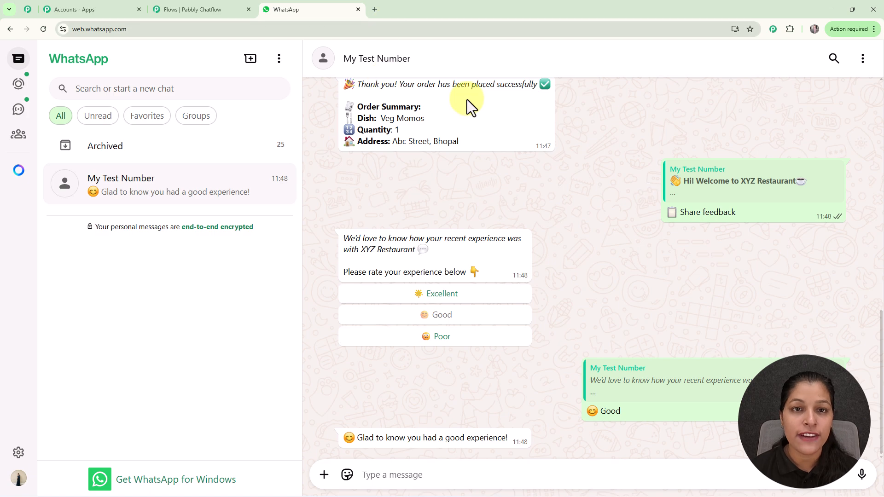
# Open pabbly.com/chatflow in a new browser tab.
pyautogui.click(375, 9)
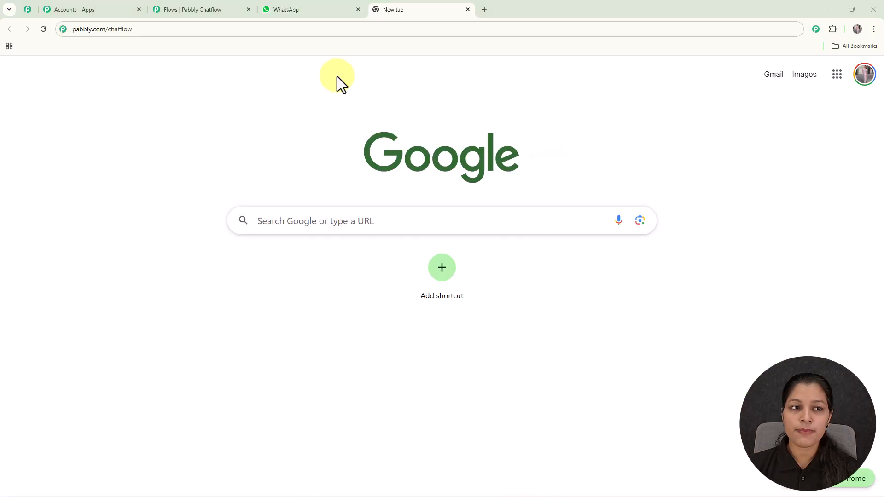
pyautogui.click(244, 29)
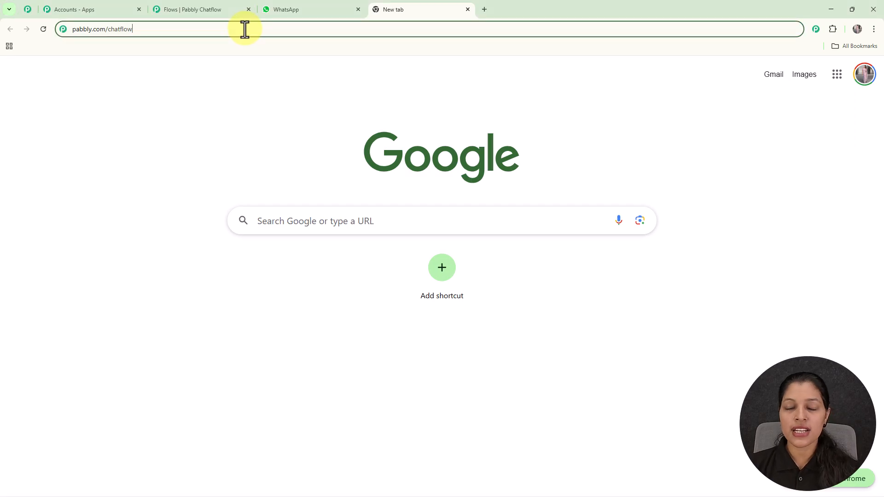
pyautogui.press('Return')
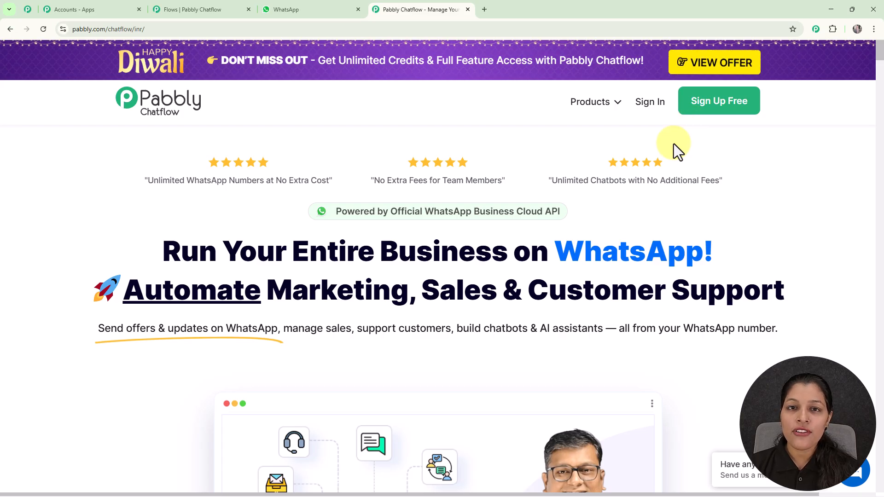
# Read through the Pabbly Community page, including its reasons to join.
pyautogui.moveTo(1, 5)
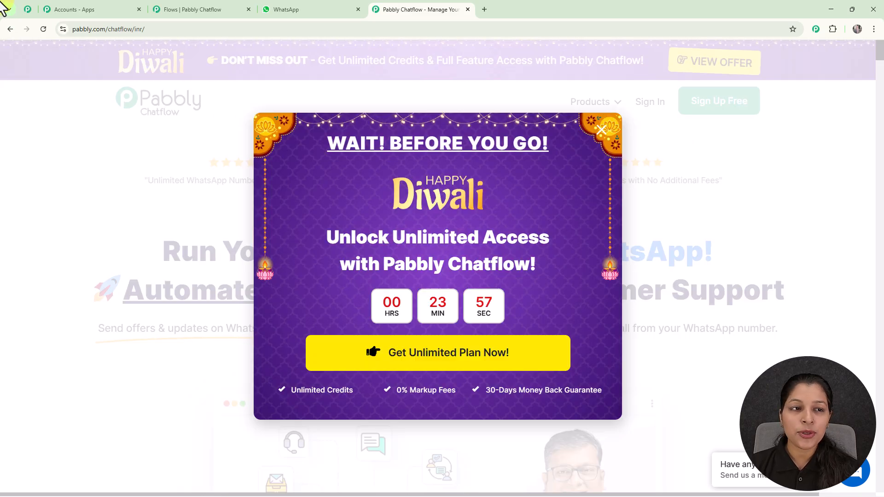
pyautogui.click(28, 11)
pyautogui.scroll(-2, 642, 272)
pyautogui.scroll(-9, 642, 276)
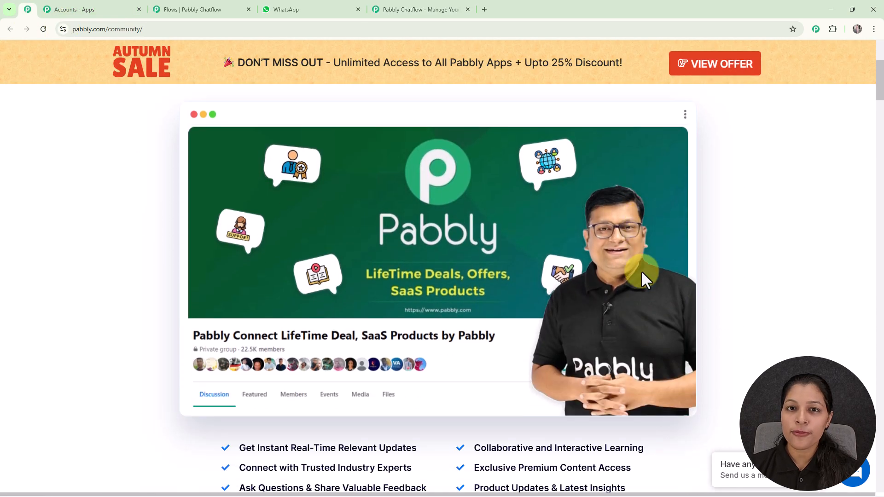
pyautogui.scroll(-8, 642, 283)
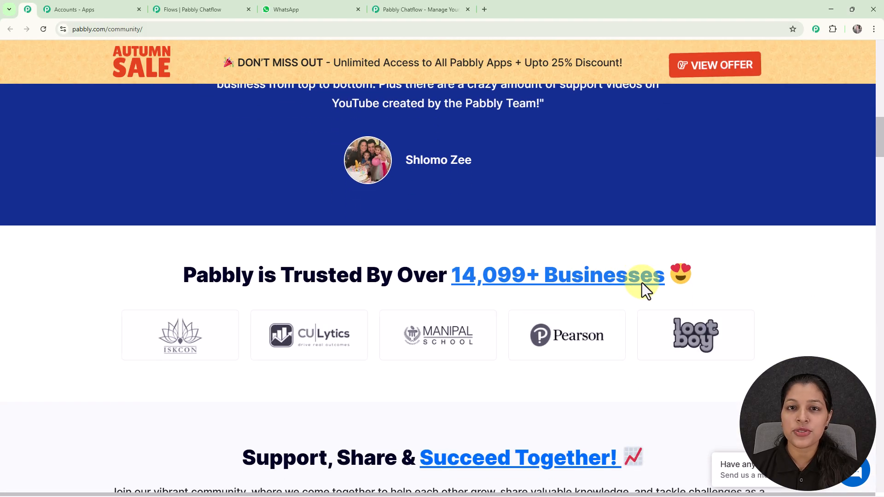
pyautogui.scroll(-3, 641, 283)
pyautogui.scroll(-8, 641, 283)
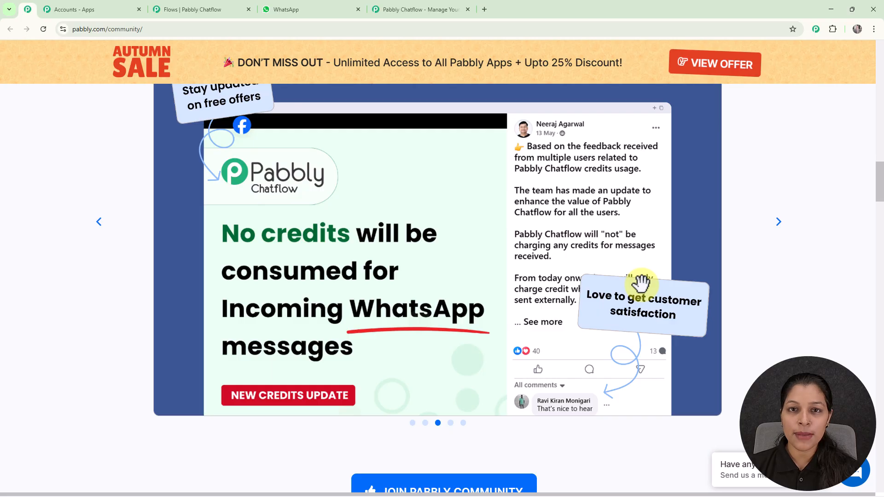
pyautogui.scroll(-3, 642, 282)
pyautogui.scroll(-8, 642, 286)
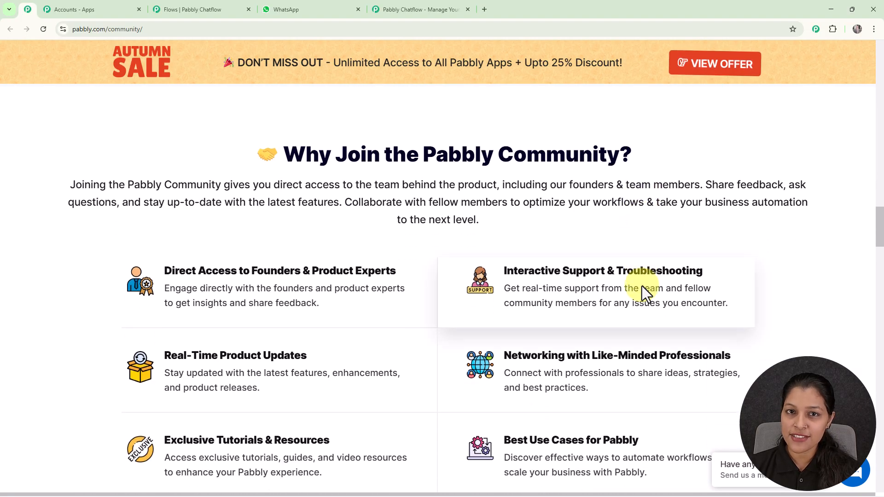
pyautogui.scroll(-2, 642, 286)
pyautogui.scroll(-4, 642, 286)
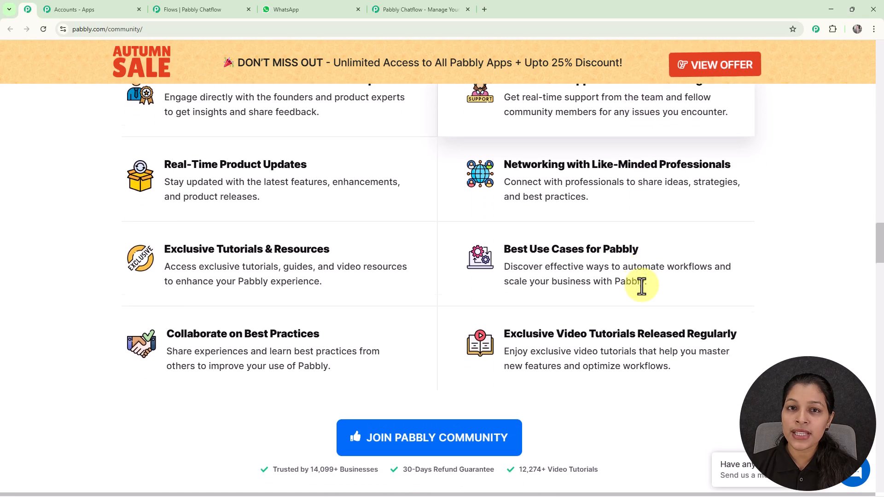
pyautogui.scroll(-6, 642, 286)
# Return to the Pabbly Chatflow website, dismiss the Diwali offer, sign in and access the Pabbly Chatflow app.
pyautogui.click(433, 10)
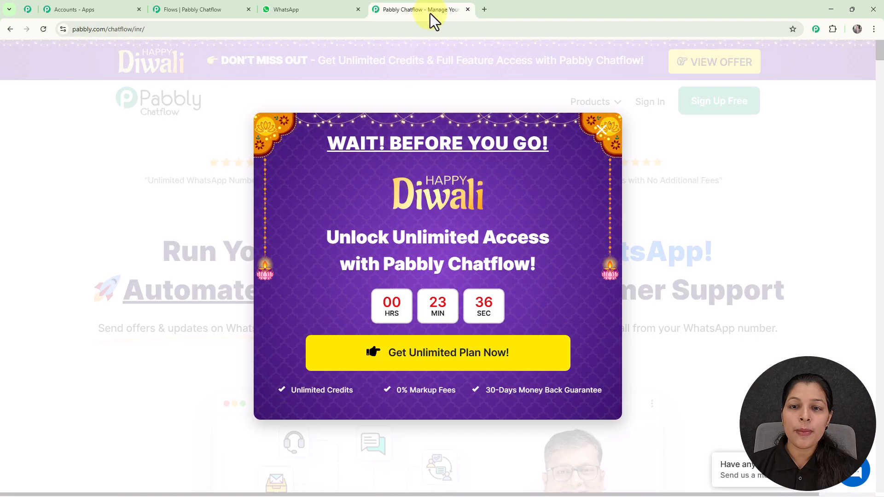
pyautogui.click(596, 137)
pyautogui.click(649, 103)
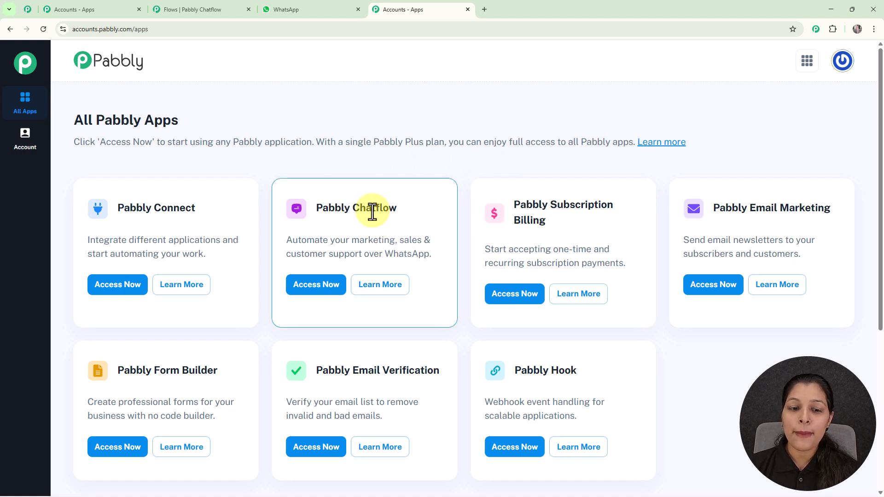
pyautogui.click(322, 288)
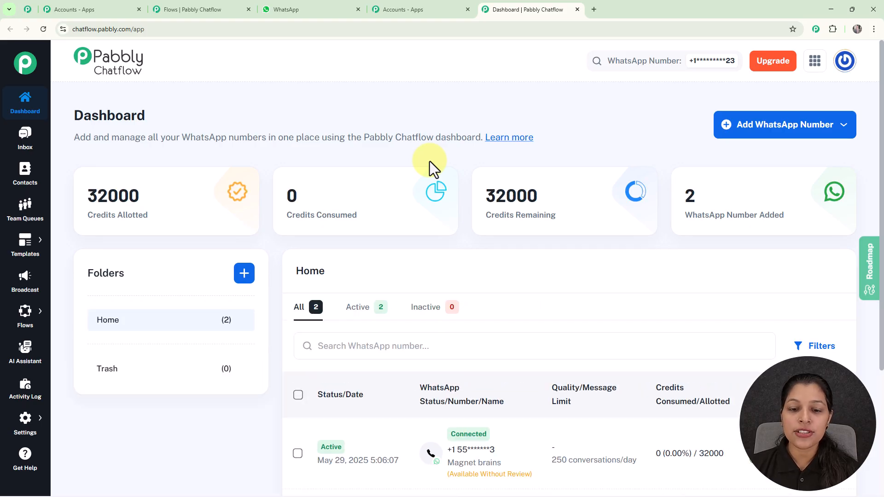
# Look over the dashboard's list of WhatsApp numbers and show the connection methods for adding another number.
pyautogui.scroll(-3, 430, 164)
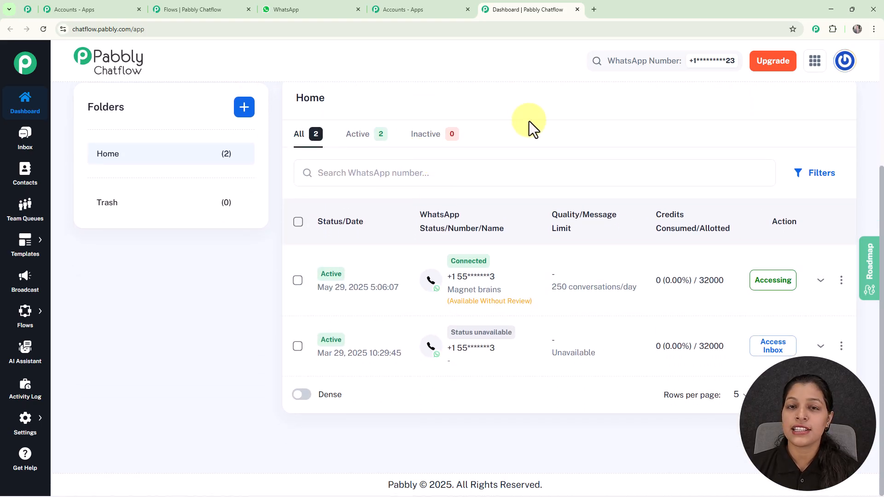
pyautogui.scroll(3, 529, 121)
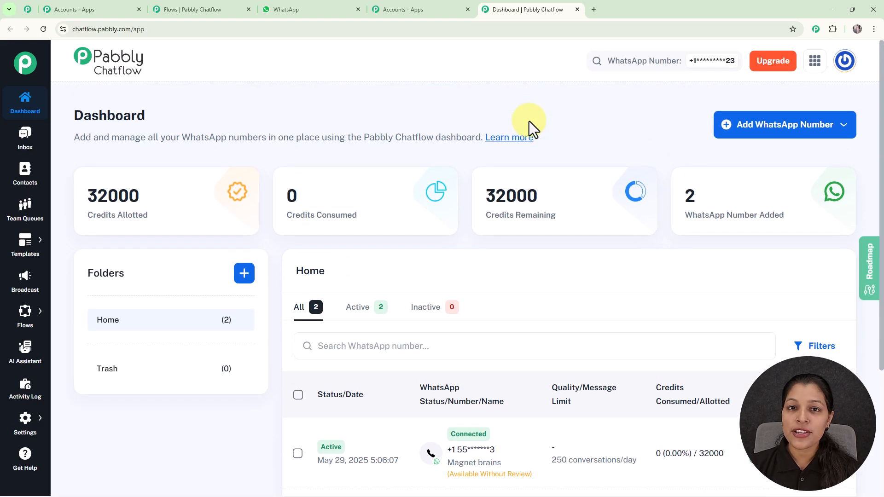
pyautogui.click(740, 139)
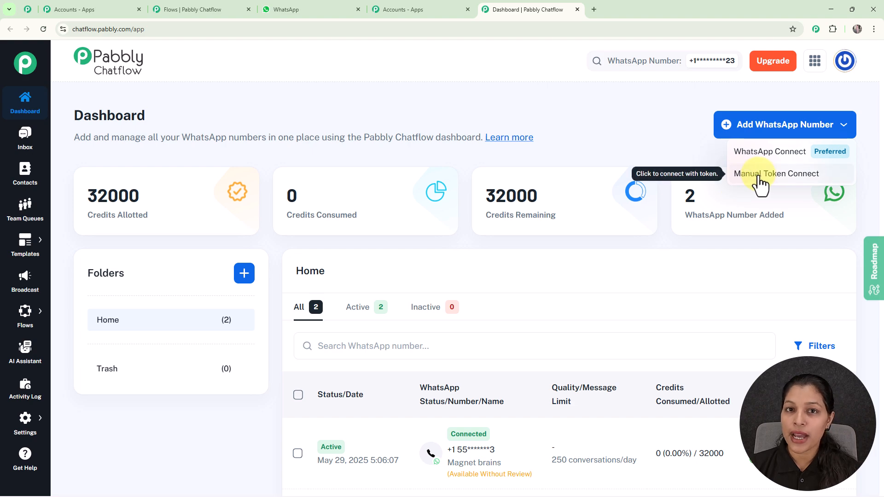
# Open the Flow Builder, look over the existing flows and create a new flow.
pyautogui.click(674, 146)
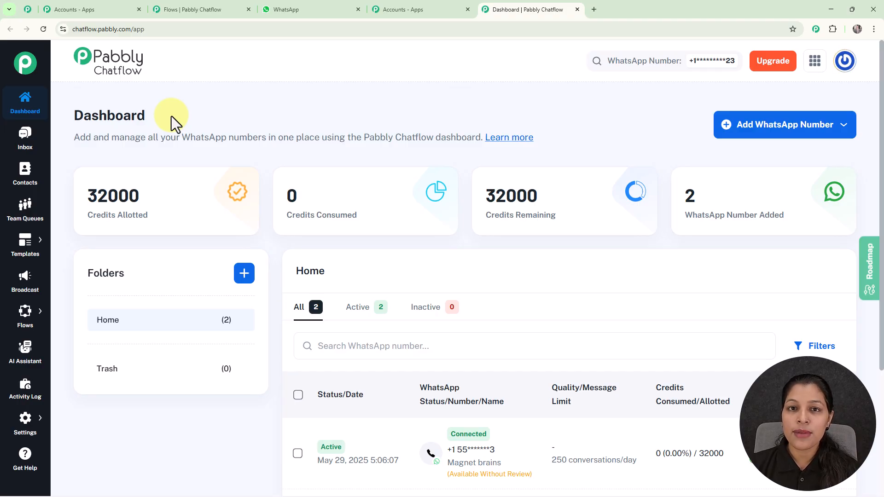
pyautogui.moveTo(23, 325)
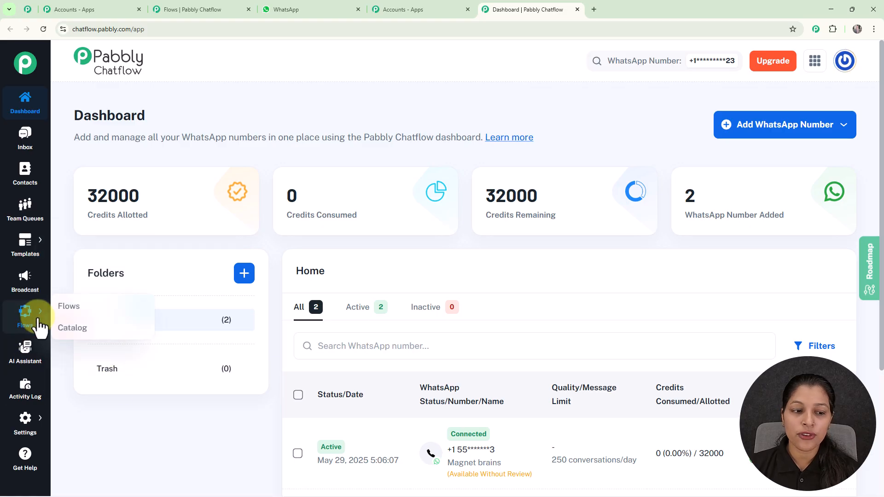
pyautogui.click(63, 315)
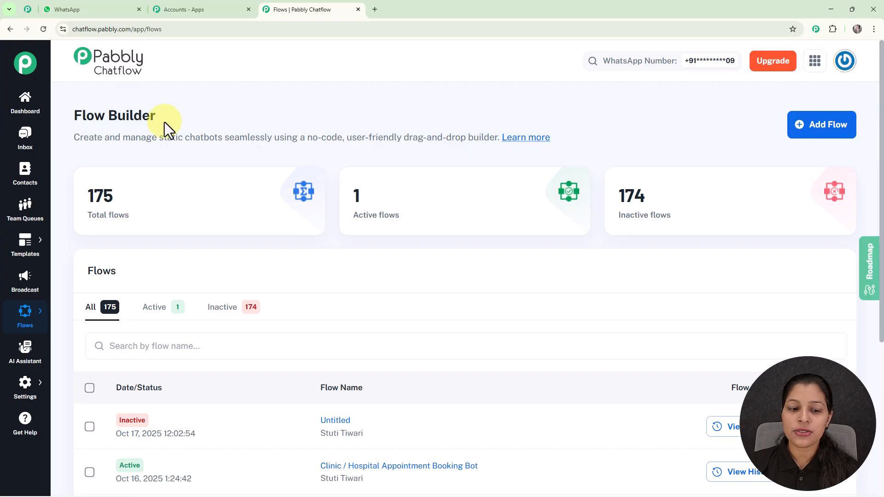
pyautogui.scroll(-3, 387, 248)
pyautogui.scroll(-1, 391, 313)
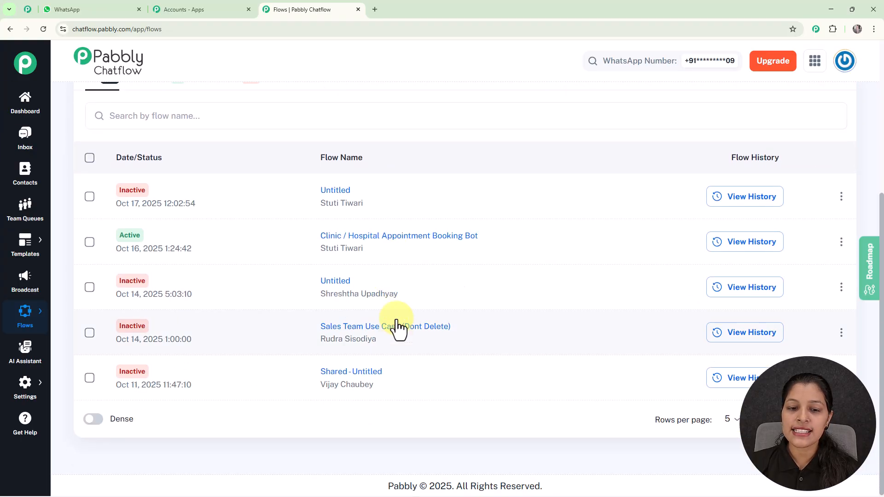
pyautogui.scroll(4, 396, 318)
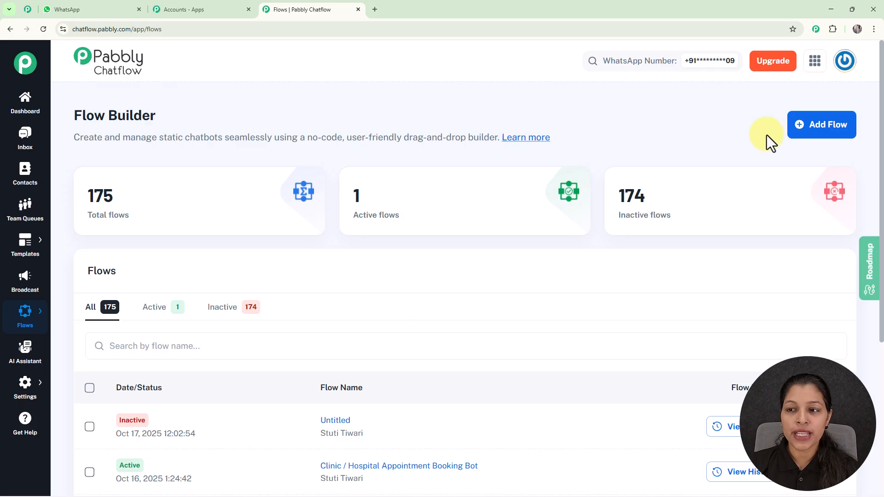
pyautogui.click(820, 136)
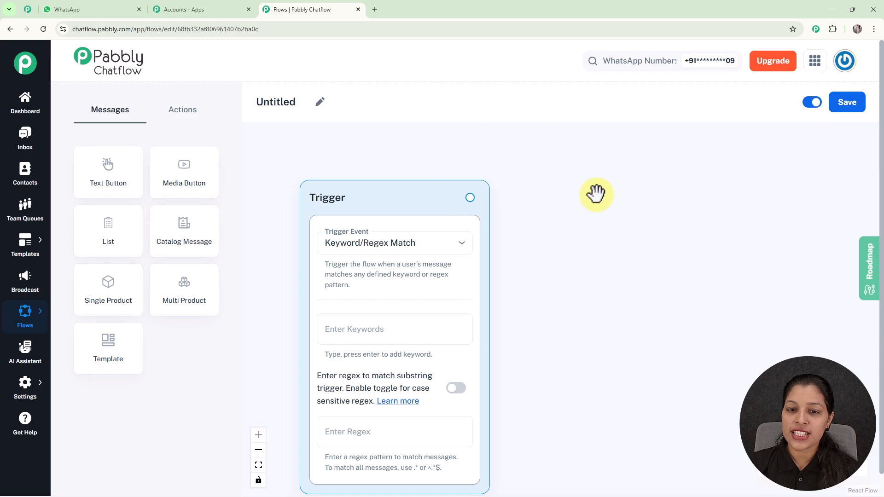
# Rename the flow as "Collect Feedback & Send Menu Updates via WhatsApp".
pyautogui.click(324, 111)
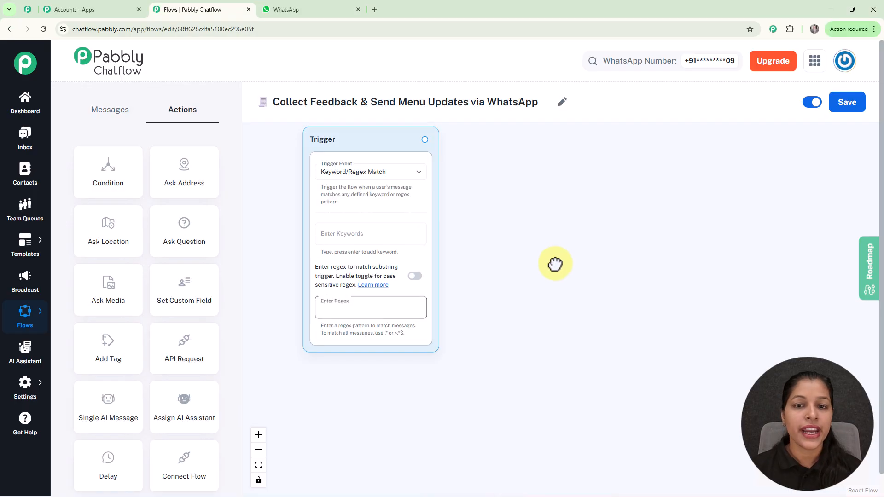
pyautogui.moveTo(555, 263); pyautogui.dragTo(555, 282)
pyautogui.scroll(2, 555, 282)
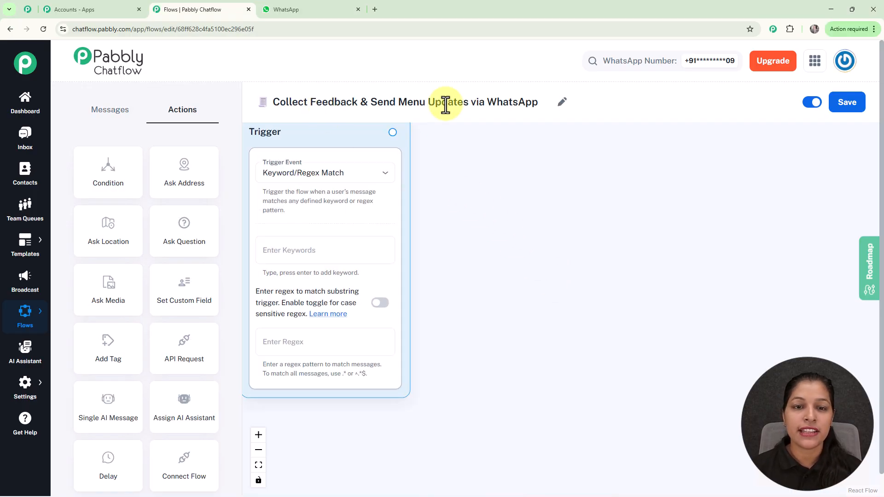
pyautogui.moveTo(479, 196); pyautogui.dragTo(517, 231)
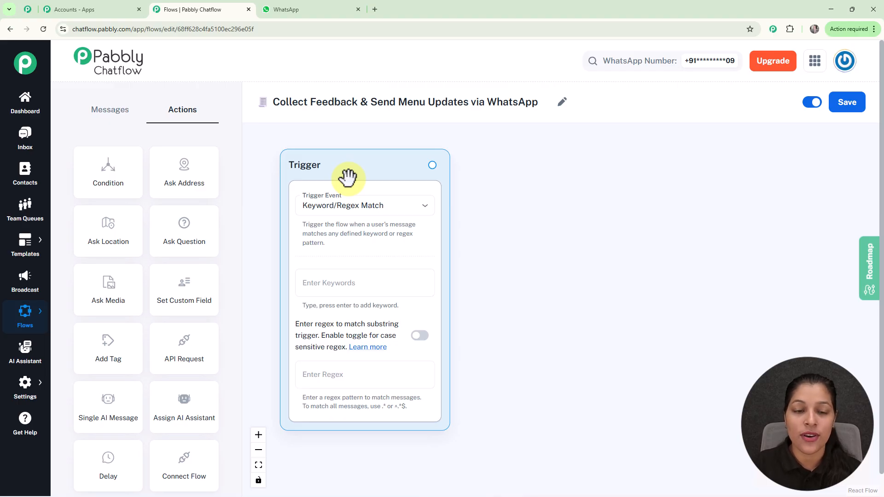
# Review the available trigger events, keep Keyword/Regex Match, and add "View Menu" as the trigger keyword.
pyautogui.click(363, 207)
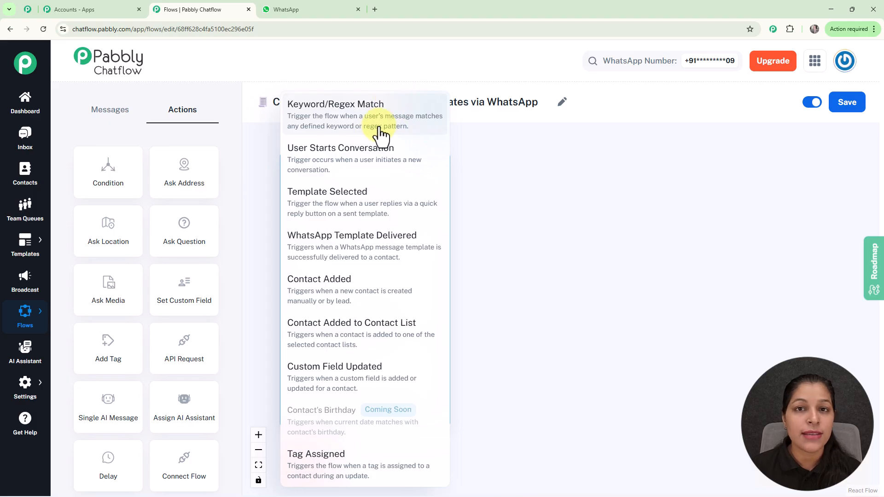
pyautogui.click(512, 186)
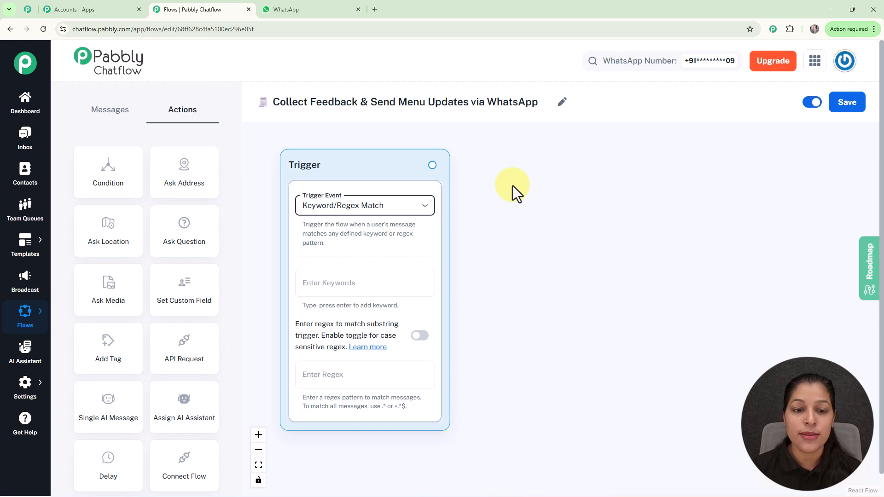
pyautogui.click(347, 290)
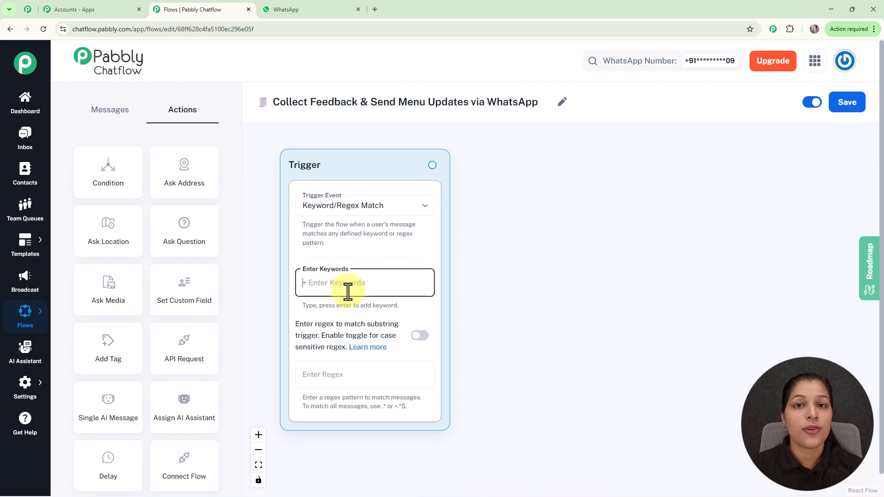
pyautogui.write('V')
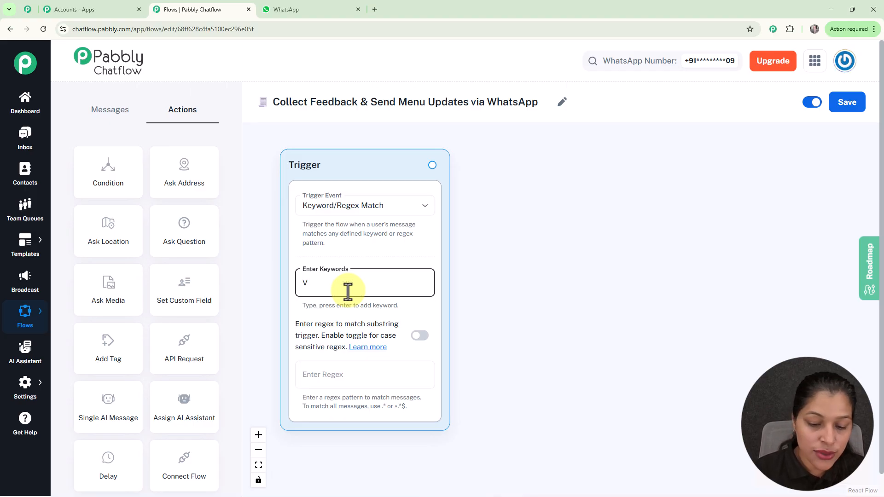
pyautogui.write('iew Menu')
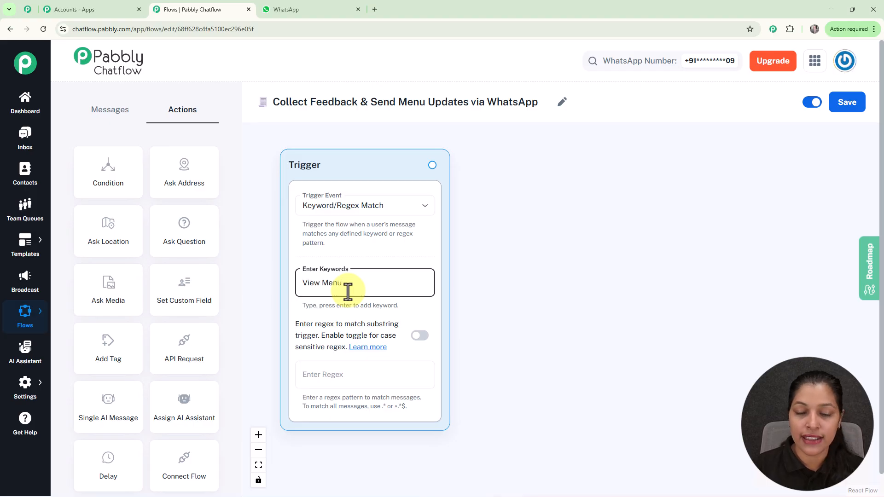
pyautogui.press('Return')
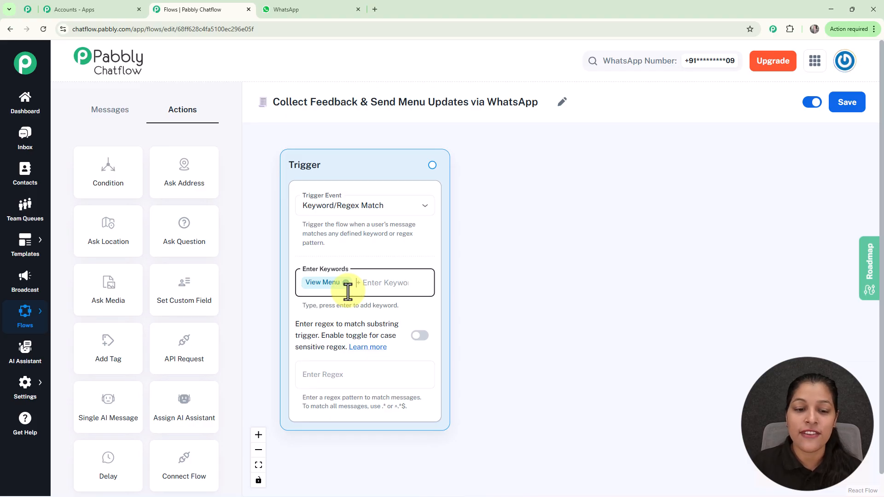
# Enter the regex pattern [\s\S]+ in the trigger and clear it again.
pyautogui.scroll(1, 348, 290)
pyautogui.click(360, 391)
pyautogui.write('[\\')
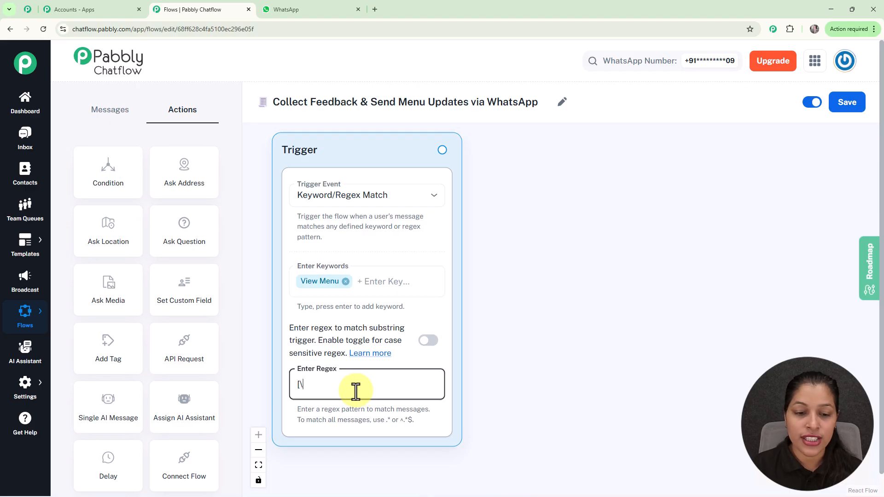
pyautogui.write('s\\S]+')
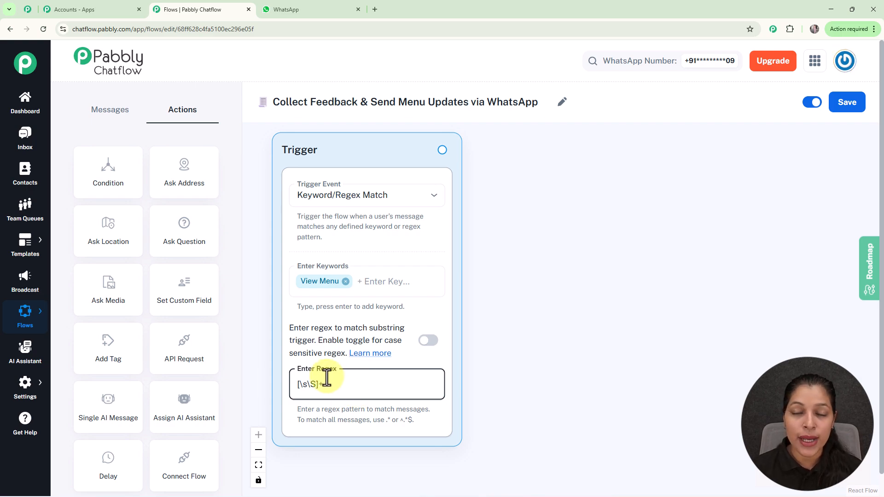
pyautogui.press('BackSpace')
pyautogui.press('BackSpace')
pyautogui.press('BackSpace')
pyautogui.press('BackSpace')
pyautogui.press('BackSpace')
pyautogui.press('BackSpace')
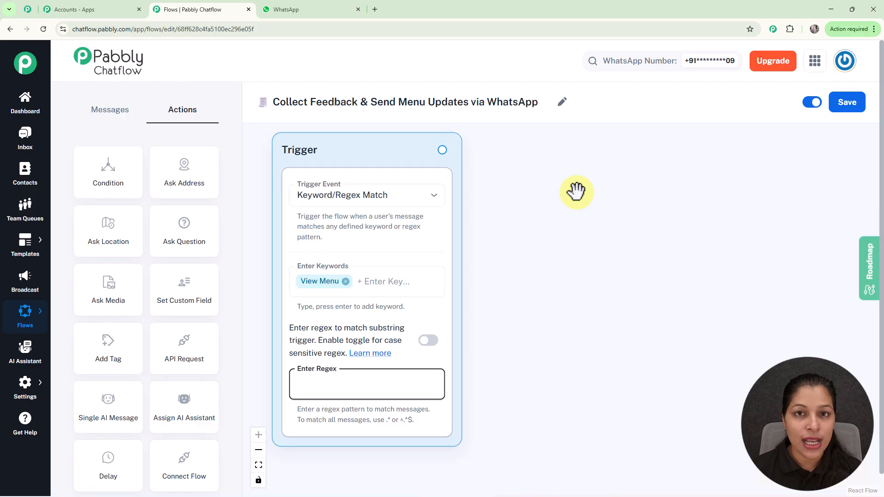
# Connect a new Text Button message to the trigger's output.
pyautogui.scroll(-1, 576, 191)
pyautogui.moveTo(561, 199); pyautogui.dragTo(554, 218)
pyautogui.moveTo(454, 171); pyautogui.dragTo(562, 231)
pyautogui.scroll(1, 566, 274)
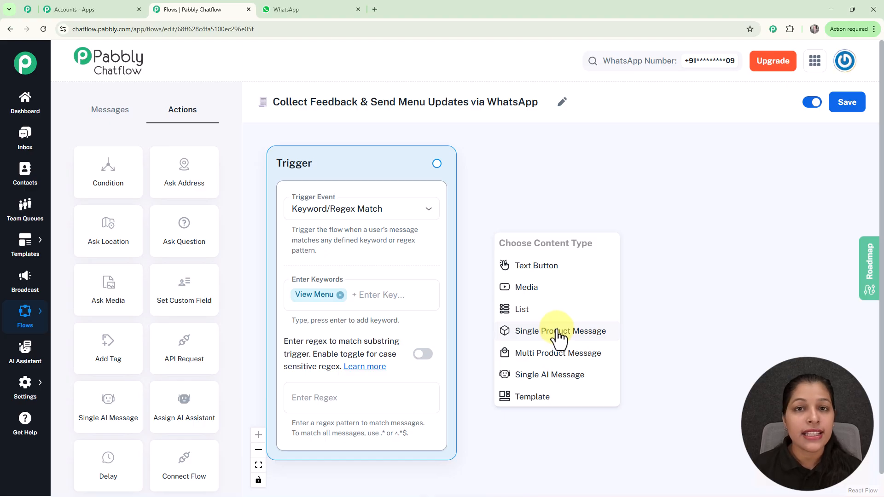
pyautogui.click(551, 271)
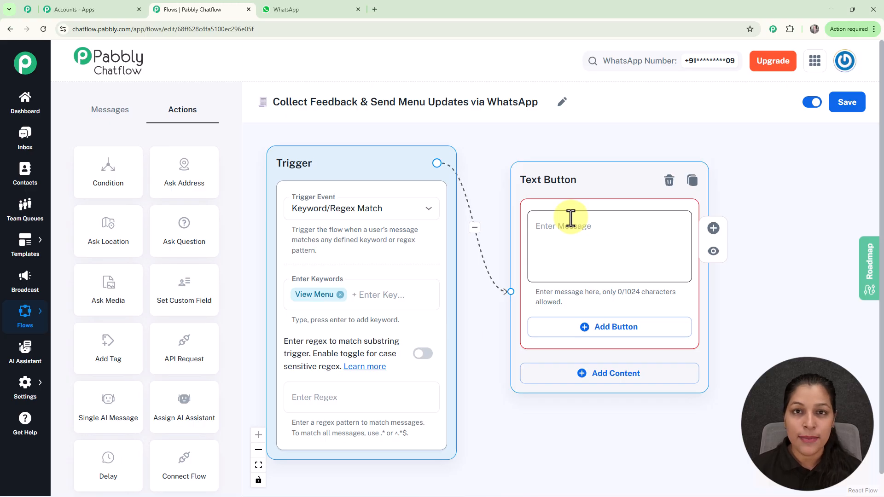
# Paste the welcome message ending "I'm your WhatsApp assistant here to help you:" into the Text Button node.
pyautogui.click(571, 218)
pyautogui.write("👋 Hi! Welcome to XYZ Restaurant 🍽  I'm your WhatsApp assistant 🤖 here to help you!")
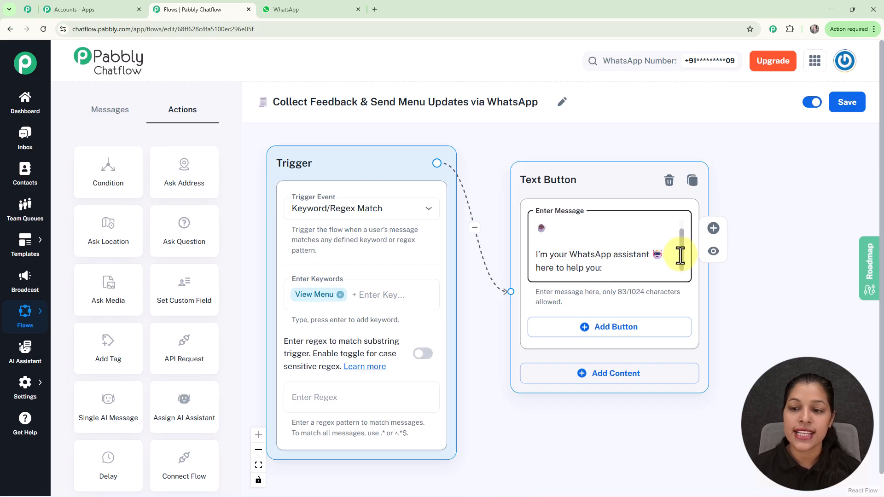
pyautogui.scroll(3, 679, 248)
pyautogui.scroll(-3, 679, 249)
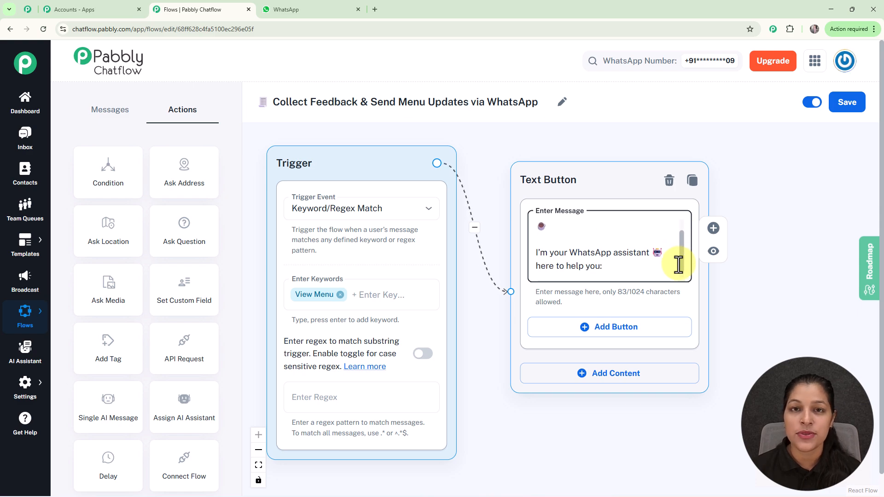
pyautogui.scroll(-2, 679, 265)
# Add two reply buttons to the welcome message, labelled "Share feedback" and "View latest menu".
pyautogui.moveTo(732, 319); pyautogui.dragTo(659, 218)
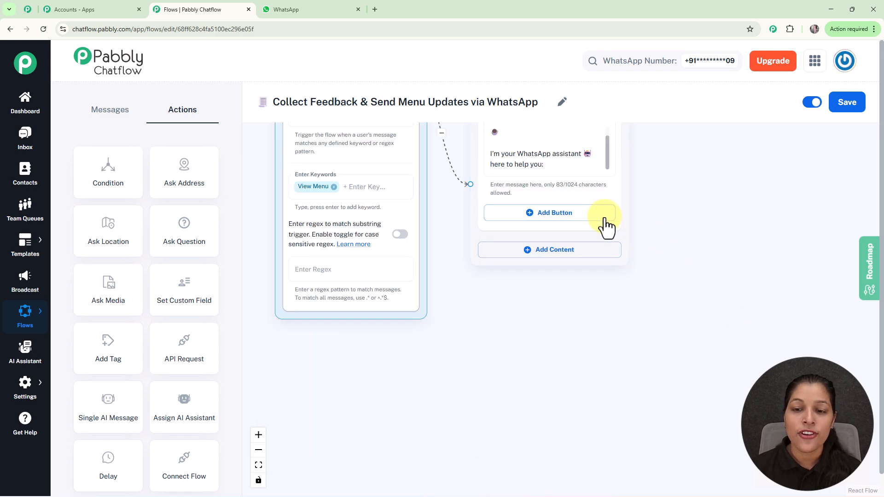
pyautogui.click(575, 223)
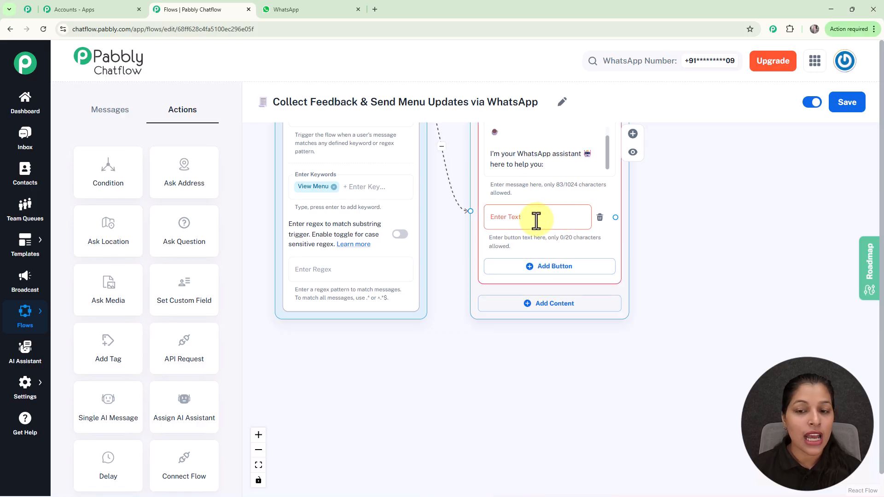
pyautogui.click(534, 268)
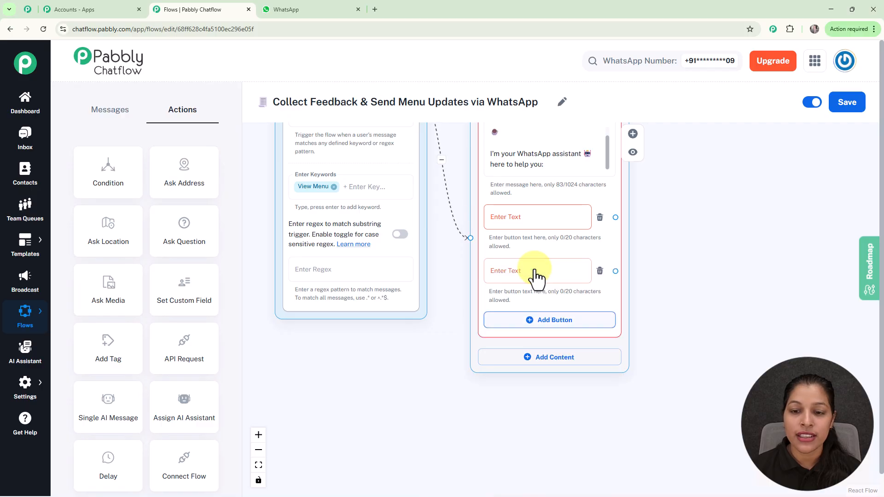
pyautogui.moveTo(691, 253); pyautogui.dragTo(695, 288)
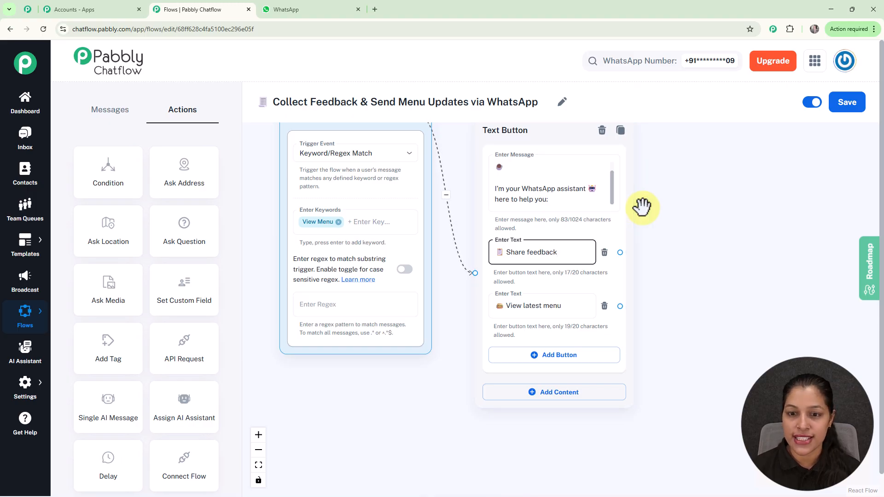
# Connect a new Text Button message to the "Share feedback" button.
pyautogui.scroll(-2, 642, 207)
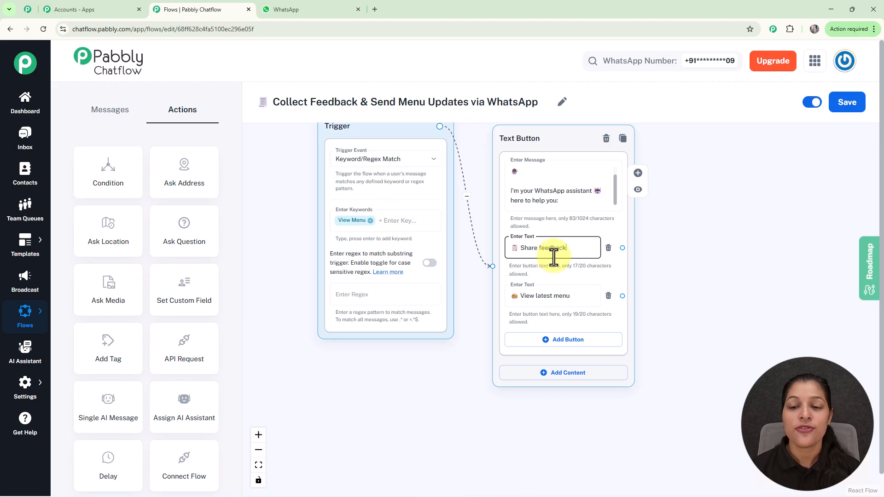
pyautogui.click(638, 174)
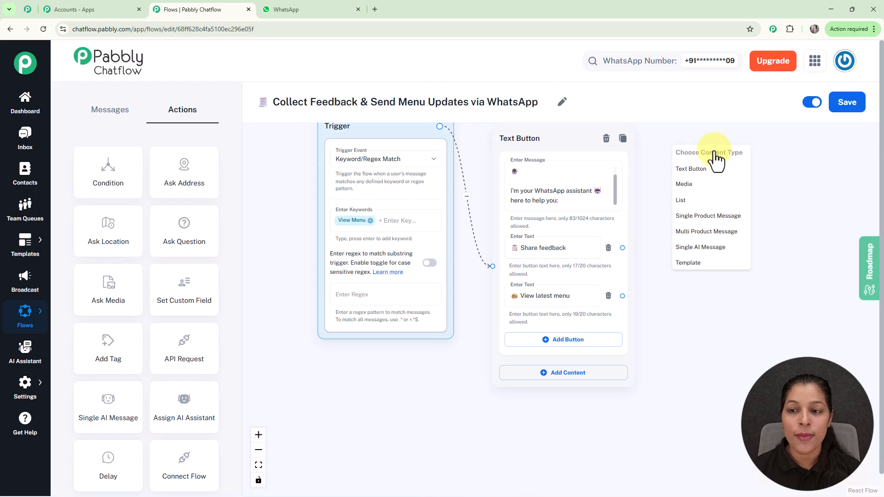
pyautogui.click(719, 171)
pyautogui.moveTo(717, 149); pyautogui.dragTo(717, 117)
pyautogui.scroll(1, 711, 166)
pyautogui.scroll(1, 711, 167)
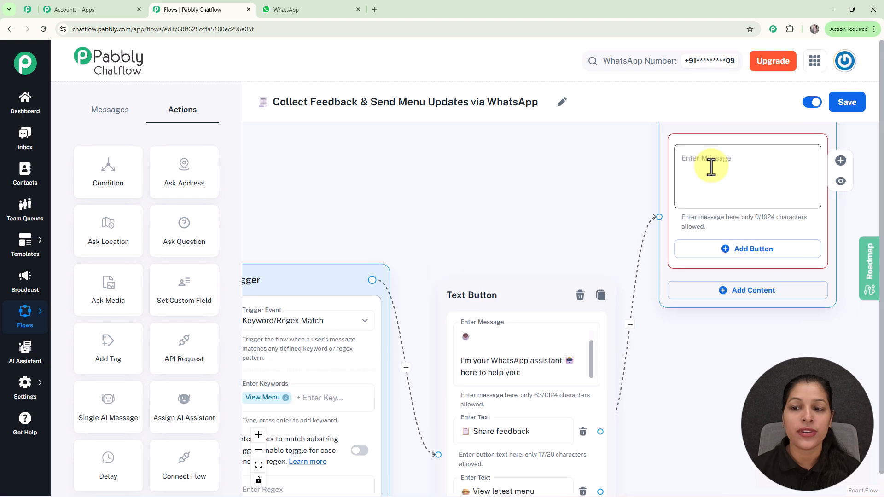
# Paste the feedback message asking customers to rate their recent experience with XYZ Restaurant into the new Text Button node.
pyautogui.click(712, 167)
pyautogui.write("We'd love to know how your recent experience was with XYZ Restaurant 💬  Please rate your experience below 👇")
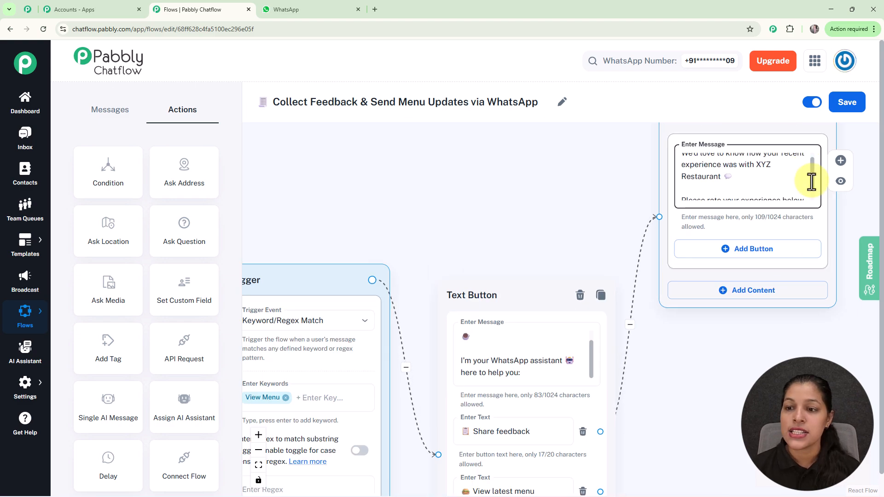
pyautogui.scroll(-2, 809, 178)
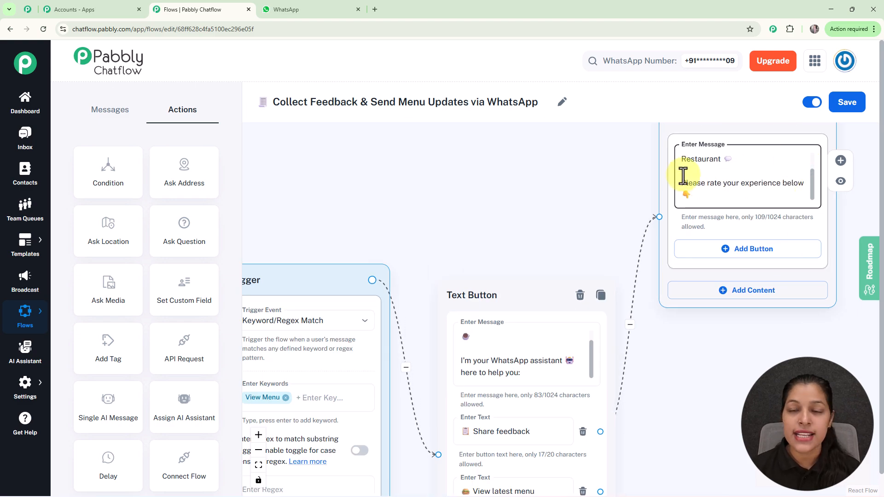
# Add three rating buttons to the feedback message, labelled "Excellent", "Good" and "Poor".
pyautogui.scroll(-2, 683, 175)
pyautogui.moveTo(802, 207); pyautogui.dragTo(588, 197)
pyautogui.click(587, 197)
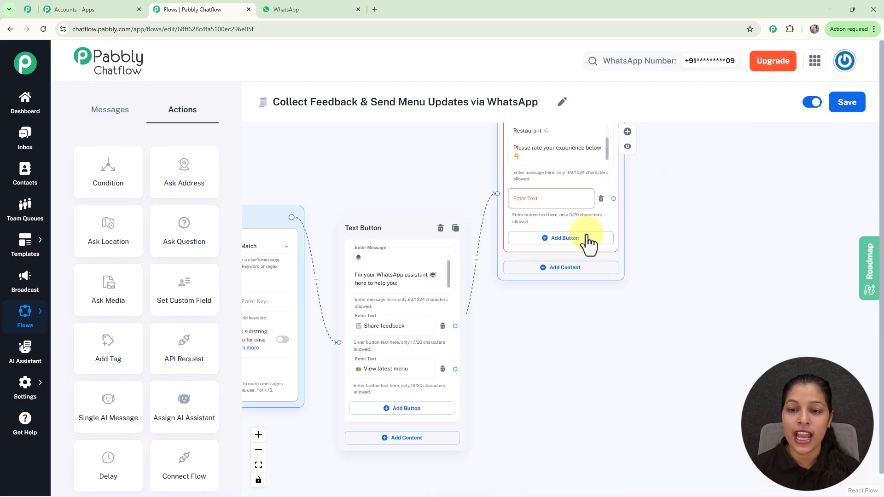
pyautogui.click(583, 237)
pyautogui.click(568, 282)
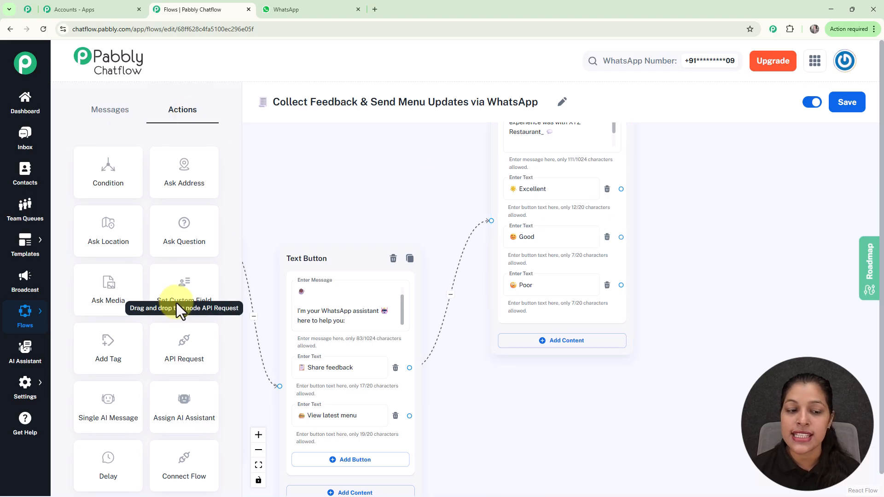
# Add a Set Custom Field action beside the feedback message and connect the "Excellent" button to it.
pyautogui.moveTo(177, 295); pyautogui.dragTo(706, 176)
pyautogui.scroll(-2, 656, 279)
pyautogui.scroll(-2, 729, 282)
pyautogui.moveTo(710, 300); pyautogui.dragTo(642, 296)
pyautogui.scroll(2, 583, 263)
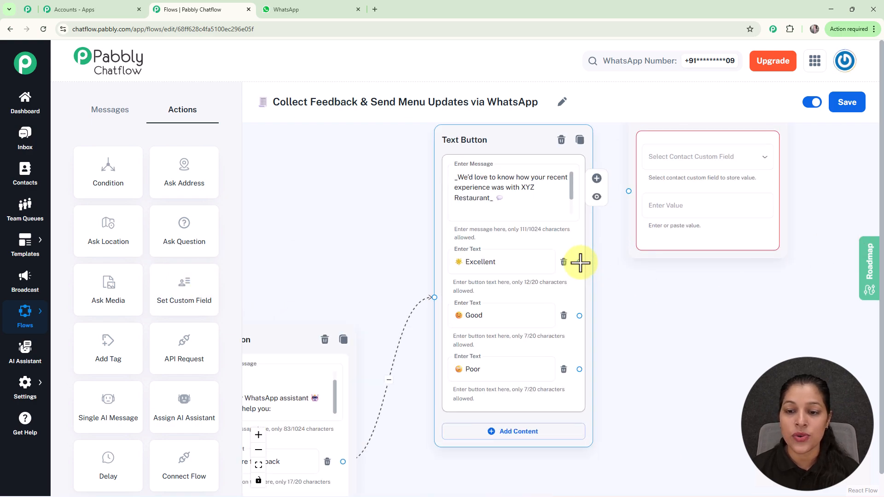
pyautogui.moveTo(580, 262); pyautogui.dragTo(630, 189)
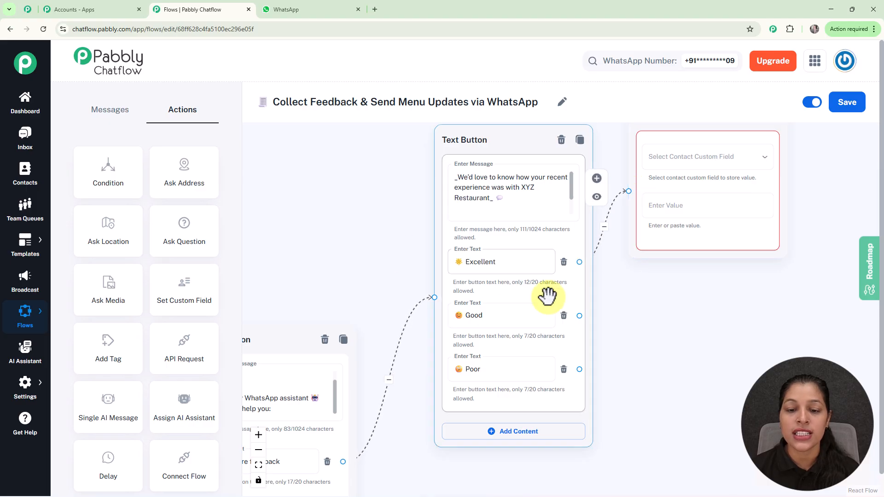
# Browse the list of contact custom fields available in the Contact Custom Field action.
pyautogui.moveTo(661, 295); pyautogui.dragTo(635, 317)
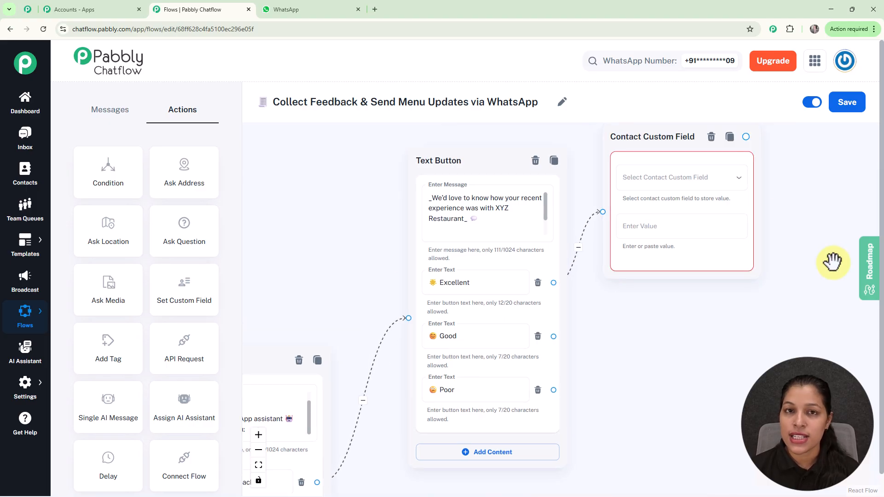
pyautogui.click(725, 187)
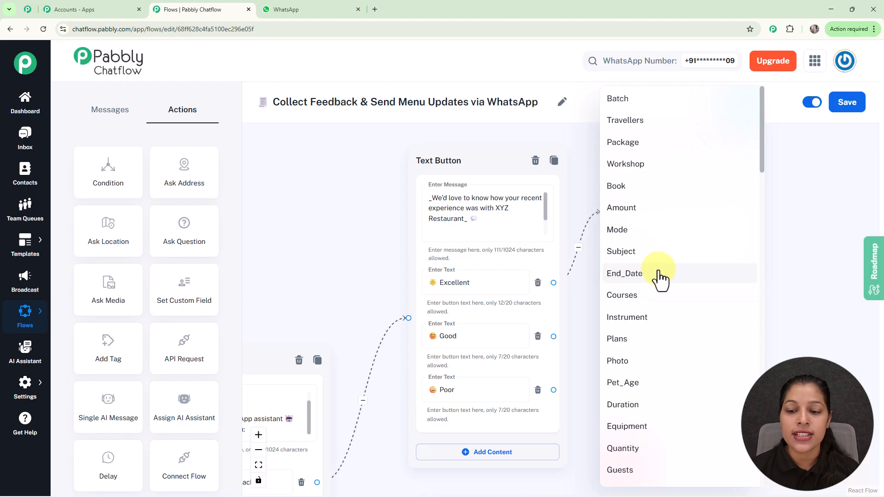
pyautogui.scroll(-3, 662, 280)
pyautogui.scroll(-6, 662, 278)
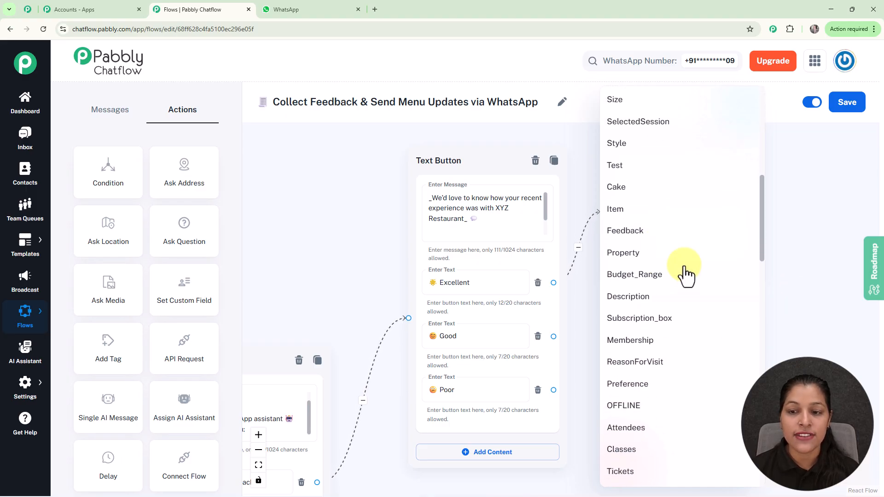
pyautogui.click(811, 250)
# Switch to the Contact Custom Fields settings page and review the fields defined there.
pyautogui.moveTo(18, 405)
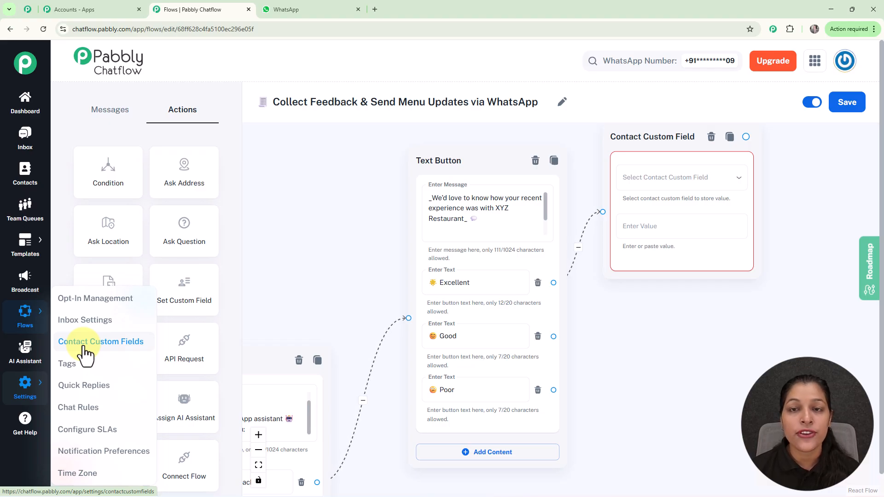
pyautogui.click(681, 183)
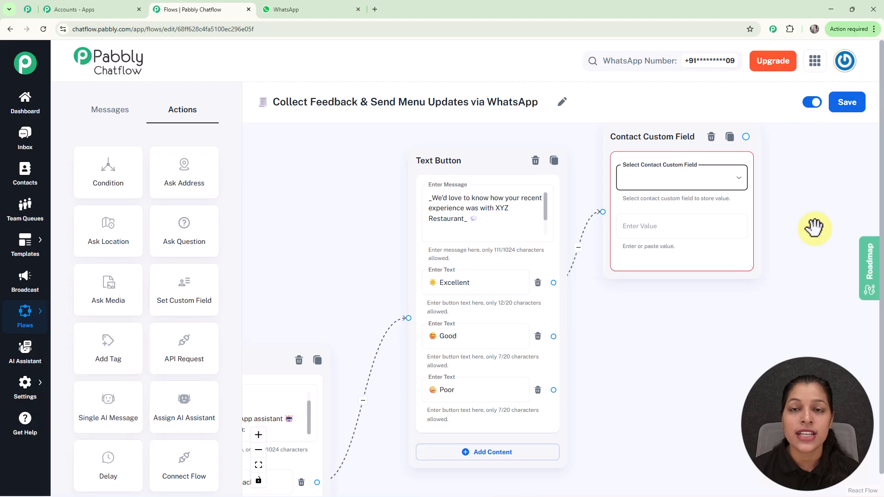
pyautogui.moveTo(25, 387)
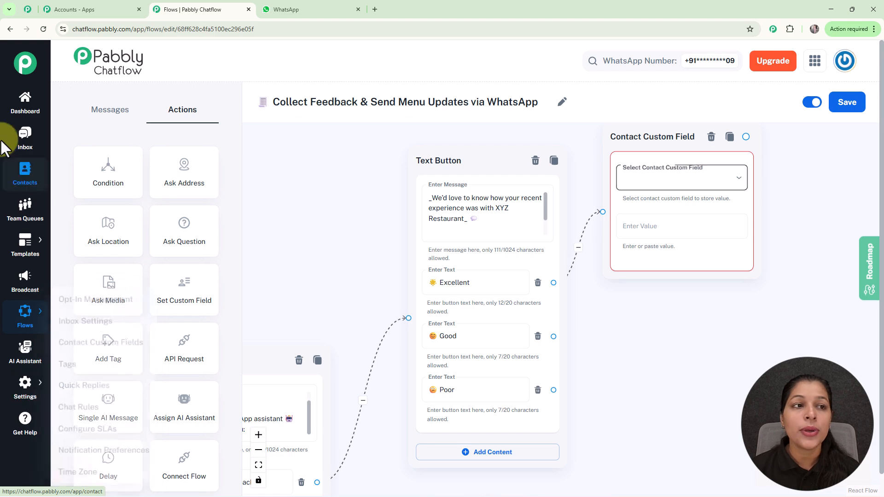
pyautogui.click(28, 10)
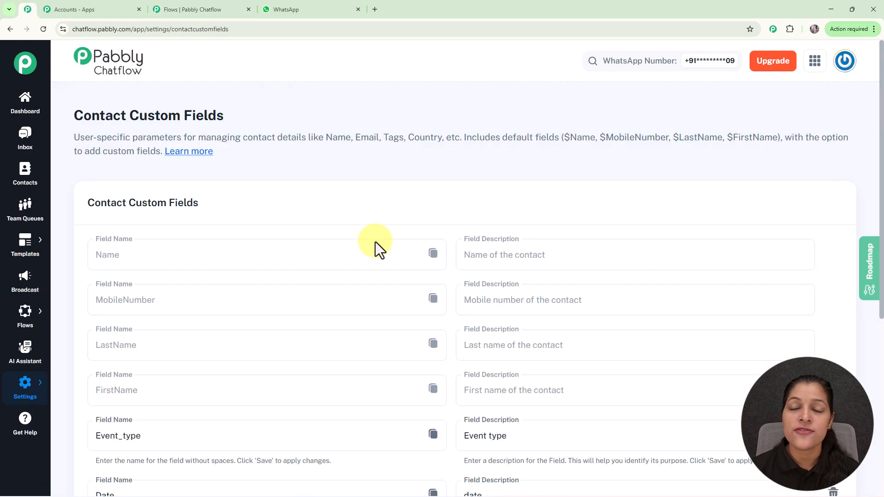
pyautogui.scroll(-6, 375, 242)
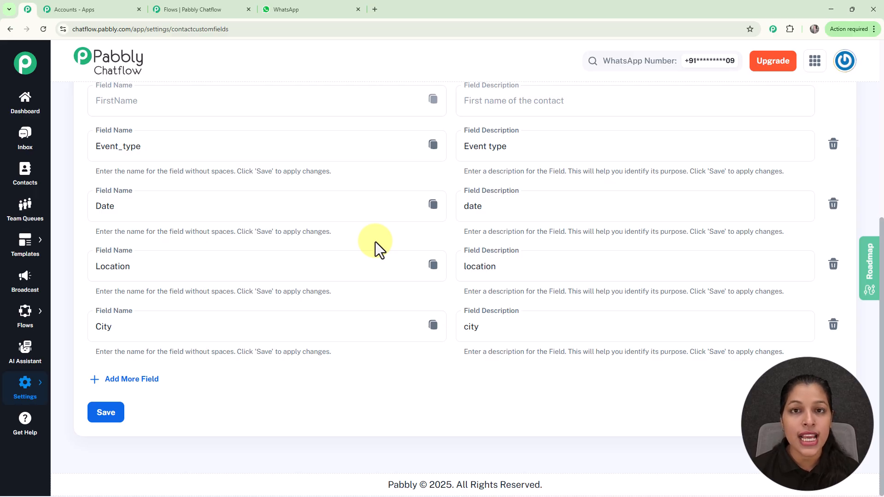
# Add an empty row to the contact custom fields and delete it again.
pyautogui.click(143, 381)
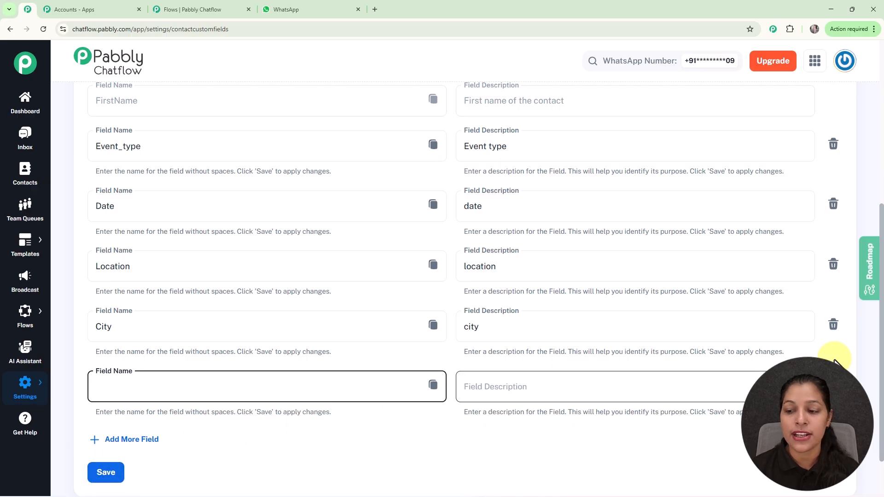
pyautogui.click(834, 385)
pyautogui.click(546, 302)
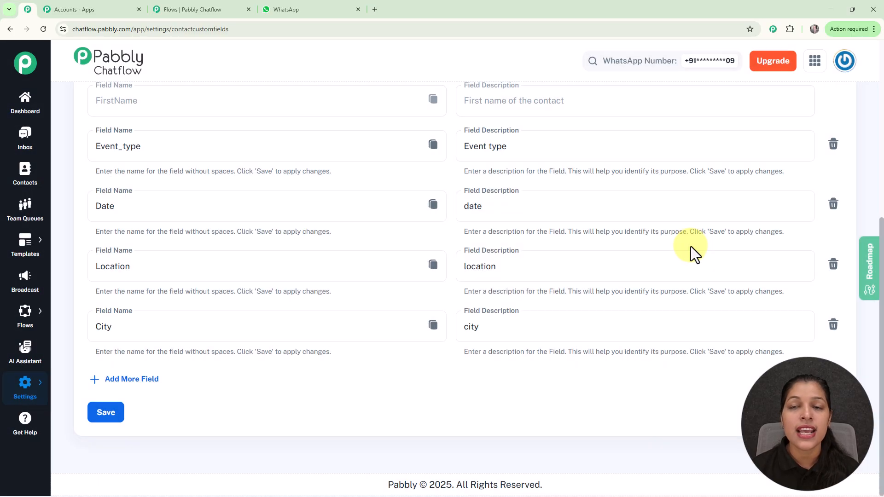
pyautogui.scroll(5, 405, 222)
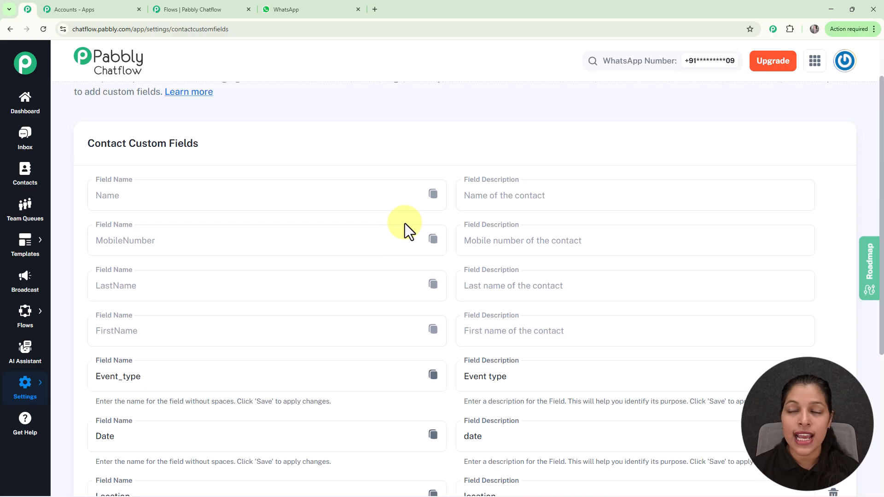
# Return to the flow and make the Contact Custom Field action store the value "Excellent" in the Feedback field.
pyautogui.click(201, 7)
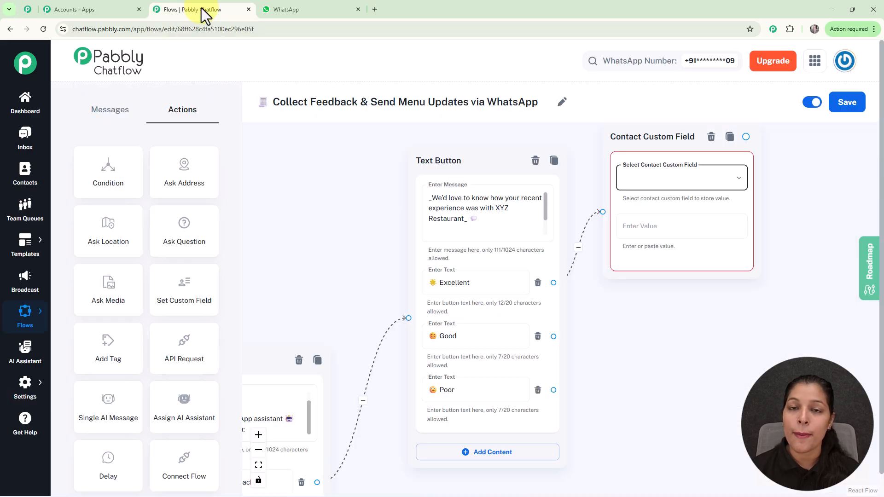
pyautogui.click(697, 184)
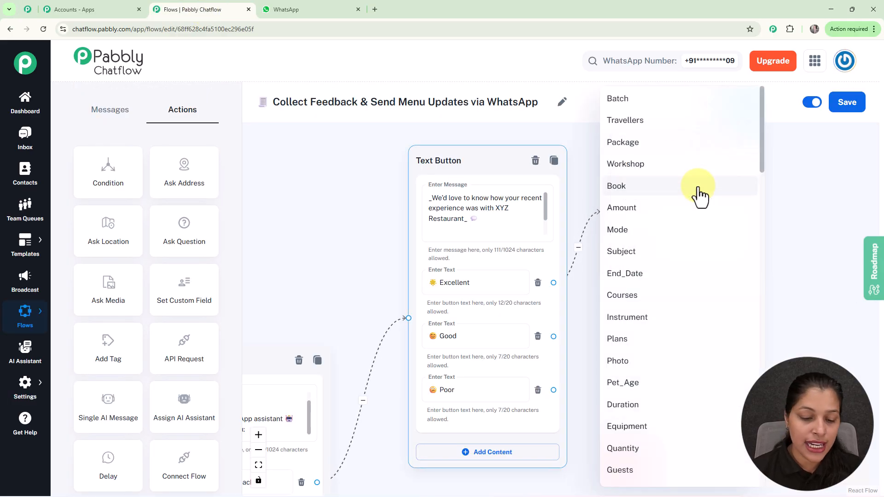
pyautogui.scroll(-8, 700, 193)
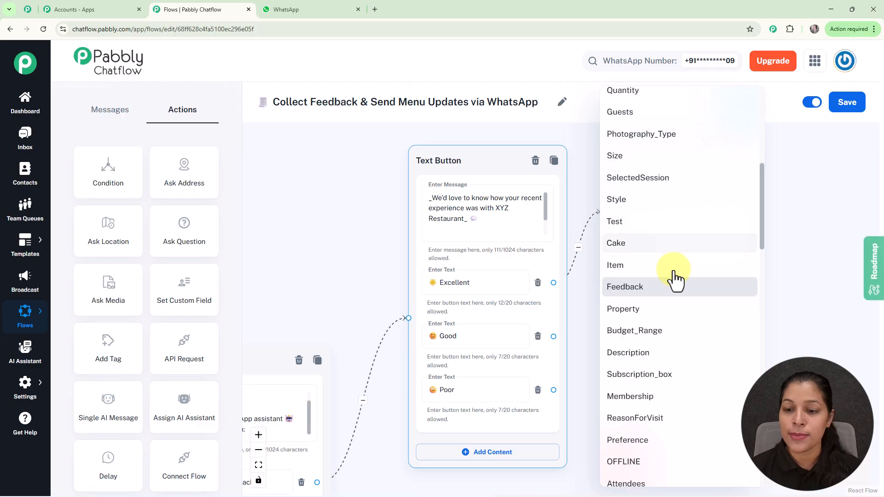
pyautogui.click(667, 287)
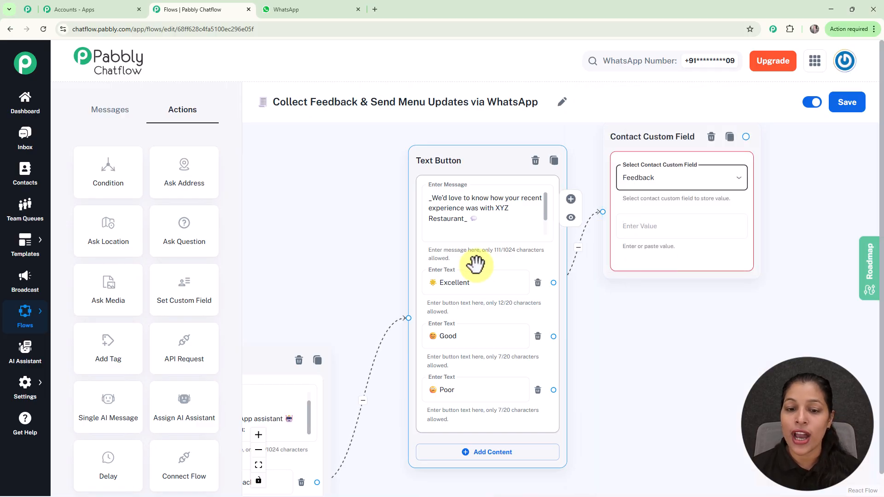
pyautogui.doubleClick(459, 282)
pyautogui.hotkey('ctrl', 'c')
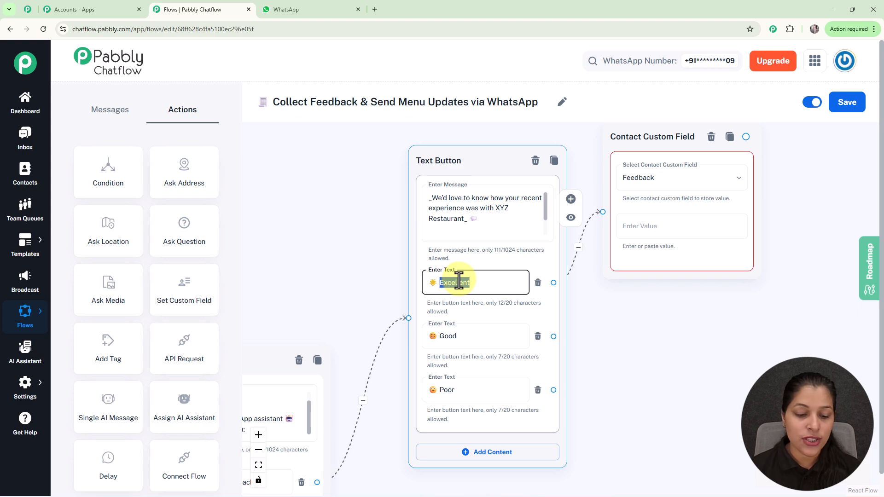
pyautogui.click(683, 227)
pyautogui.hotkey('ctrl', 'v')
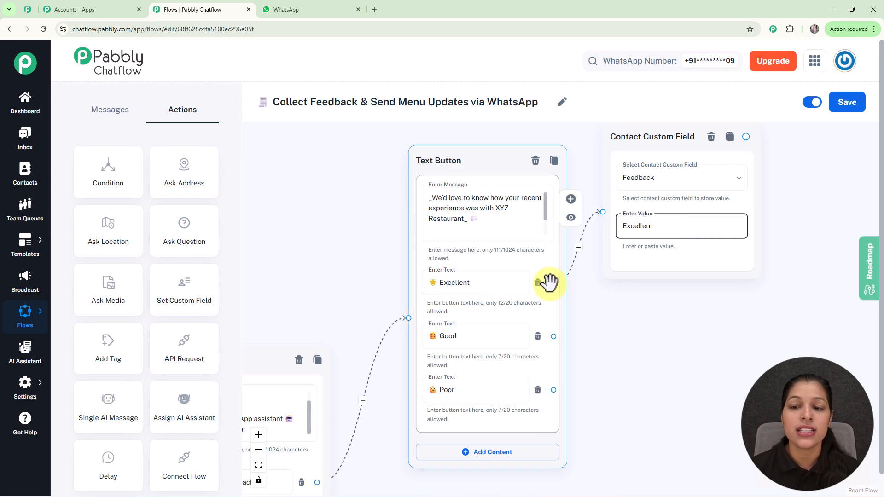
# Add Contact Custom Field actions for the "Good" and "Poor" buttons, storing those values in the Feedback field.
pyautogui.scroll(-1, 661, 304)
pyautogui.scroll(-2, 661, 304)
pyautogui.moveTo(660, 304); pyautogui.dragTo(603, 197)
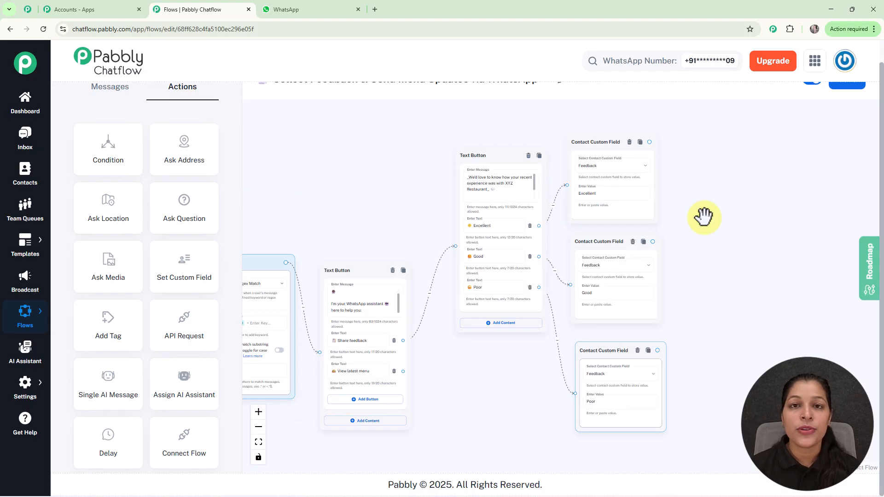
pyautogui.scroll(2, 702, 214)
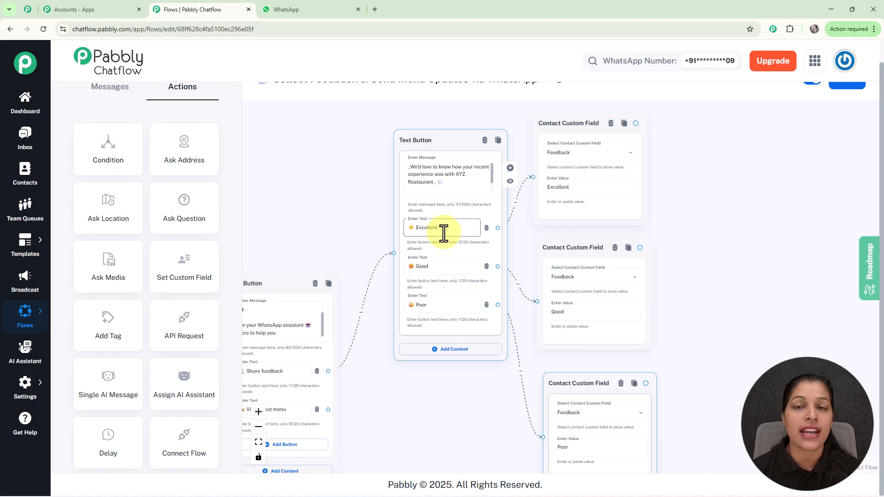
# Connect a Text Button message to the "Excellent" custom field action, saying the restaurant is thrilled about the customer's excellent experience.
pyautogui.moveTo(636, 124); pyautogui.dragTo(686, 193)
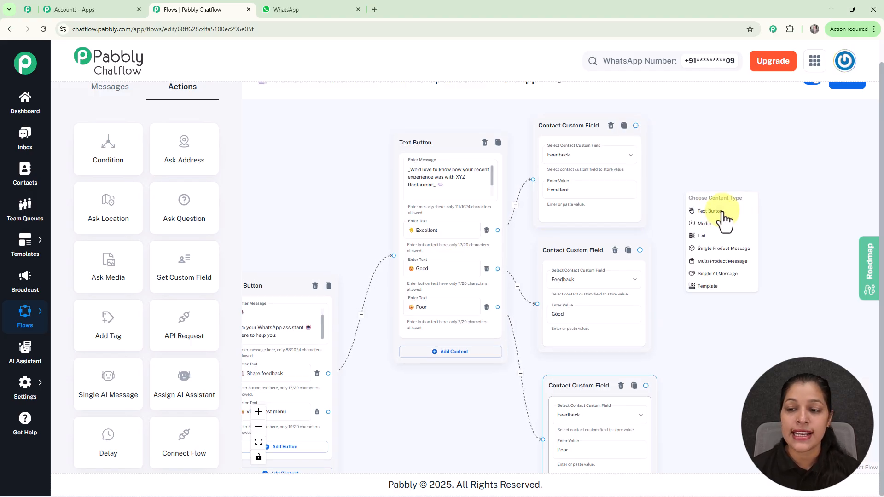
pyautogui.click(718, 213)
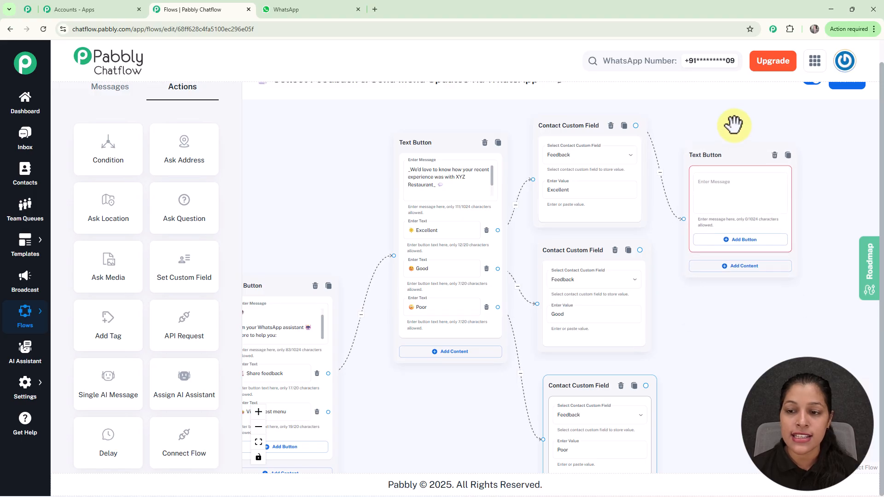
pyautogui.moveTo(462, 171); pyautogui.dragTo(564, 207)
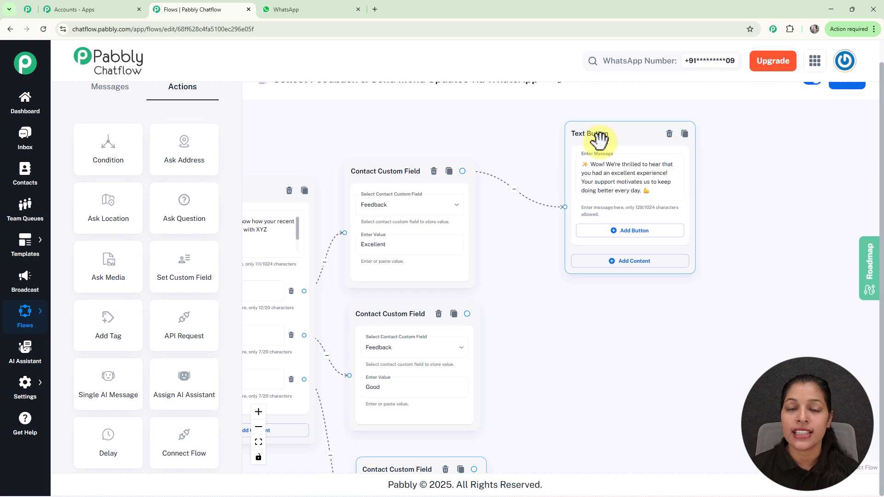
pyautogui.moveTo(529, 138); pyautogui.dragTo(593, 126)
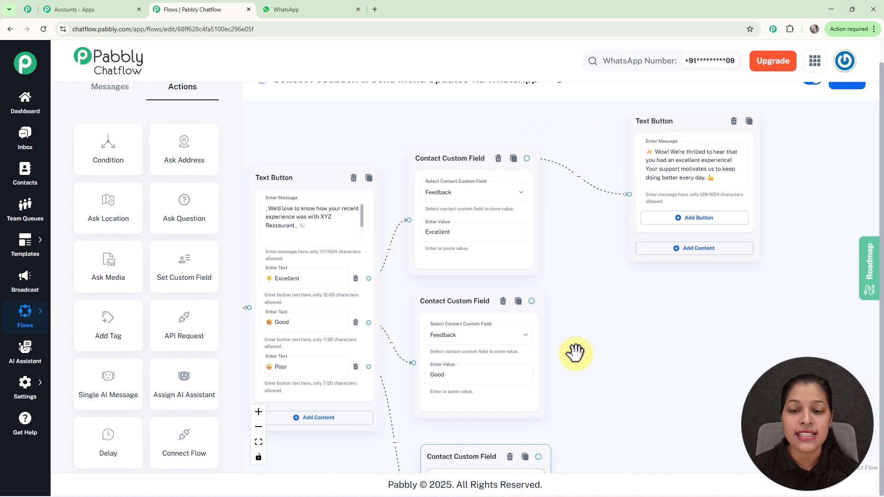
# Connect Text Button replies to the other two custom field actions: "Glad to know you had a good experience!" for Good and an apology for Poor.
pyautogui.moveTo(572, 355); pyautogui.dragTo(588, 253)
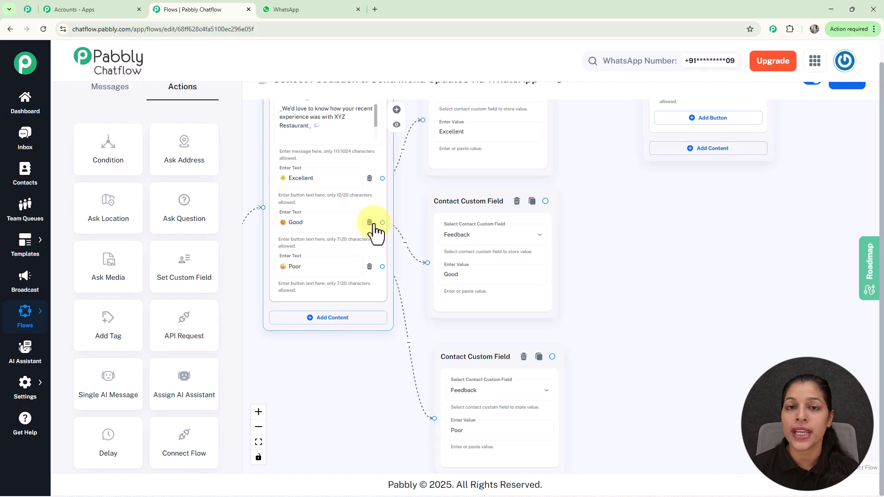
pyautogui.moveTo(583, 336); pyautogui.dragTo(491, 415)
pyautogui.moveTo(446, 192); pyautogui.dragTo(560, 270)
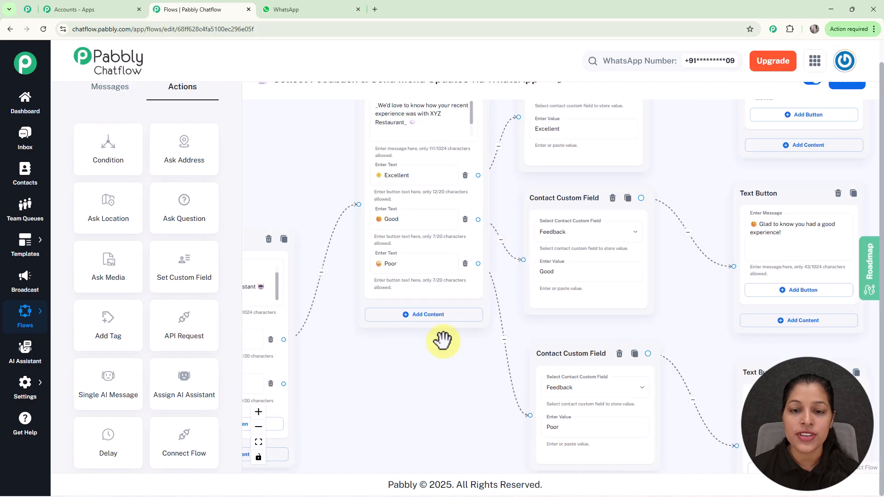
# Connect a new List message to the "View latest menu" button of the welcome message.
pyautogui.moveTo(442, 342); pyautogui.dragTo(550, 174)
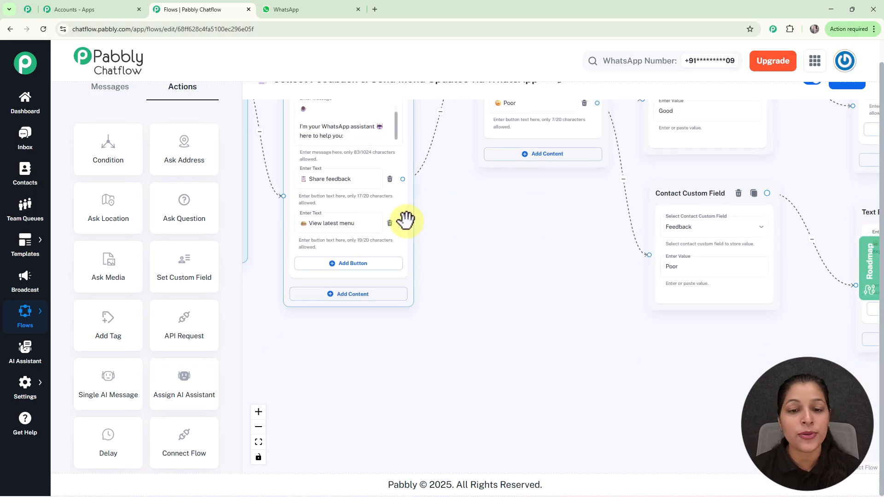
pyautogui.moveTo(403, 223); pyautogui.dragTo(479, 309)
pyautogui.click(491, 356)
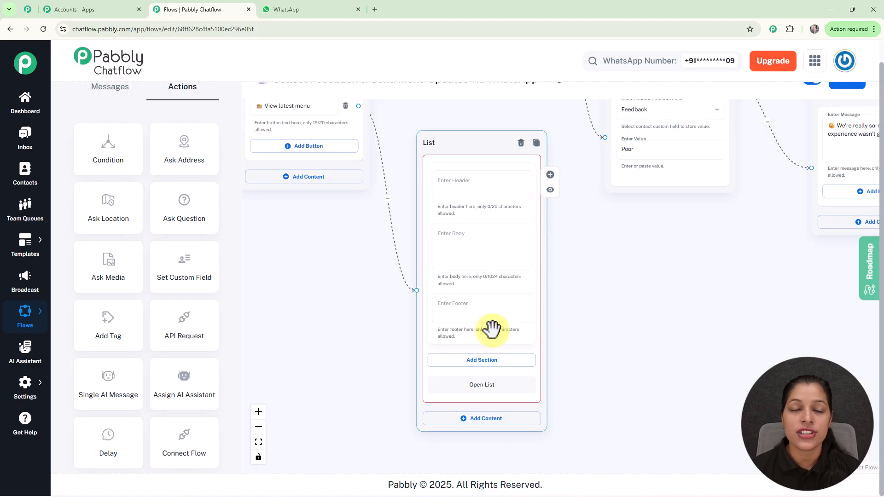
# Fill in the List message's body with "Here's our updated menu 😋".
pyautogui.scroll(2, 489, 302)
pyautogui.click(466, 238)
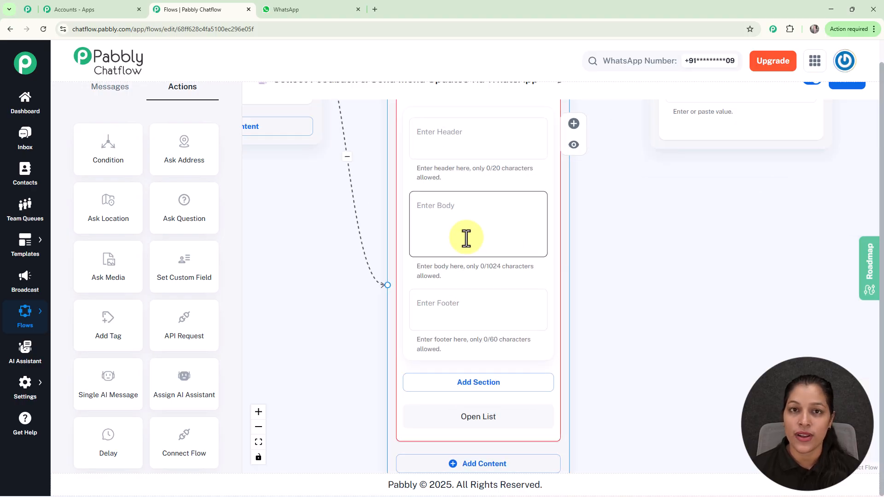
pyautogui.write('Here’s our updated menu 😋')
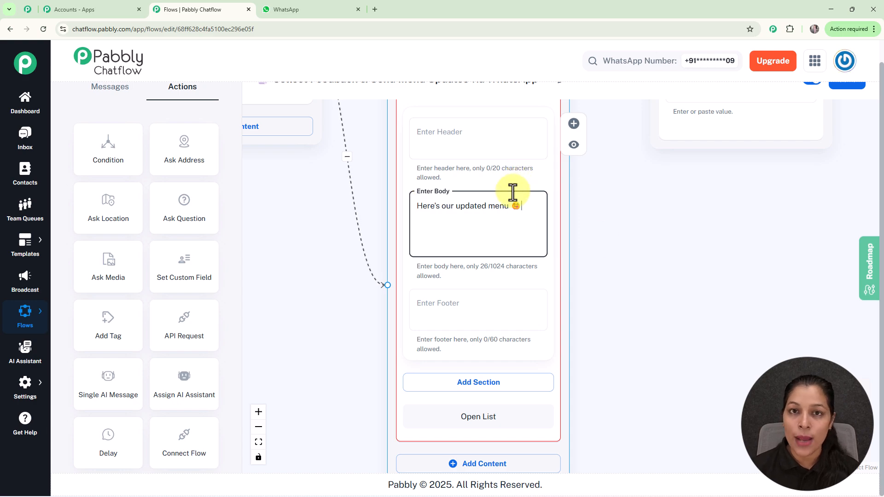
# Add a section titled "Menu" to the List message.
pyautogui.scroll(-3, 513, 192)
pyautogui.moveTo(584, 272); pyautogui.dragTo(573, 210)
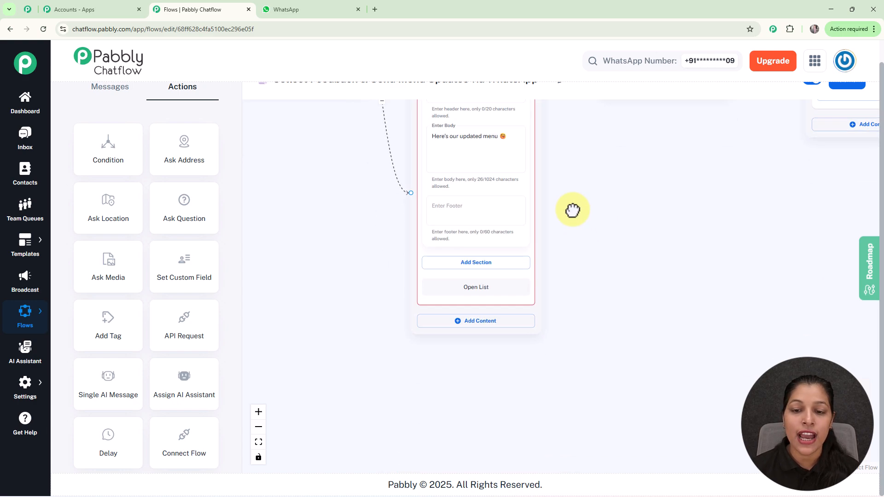
pyautogui.click(457, 266)
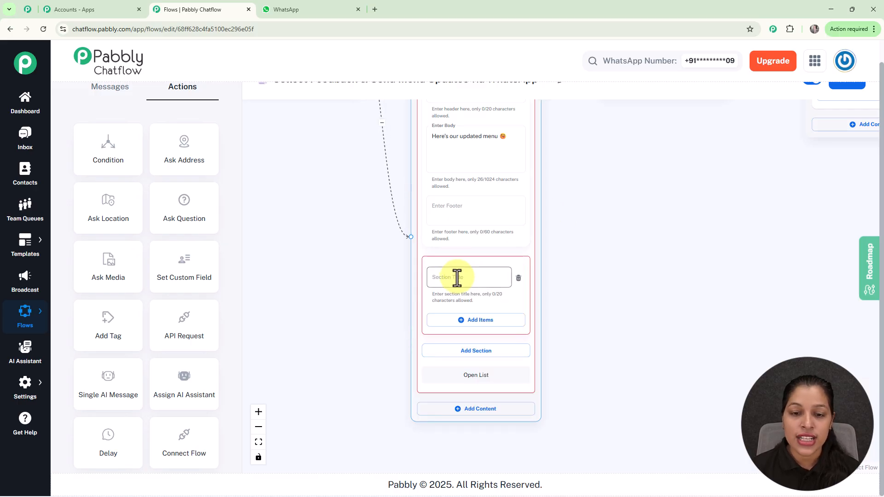
pyautogui.write('<')
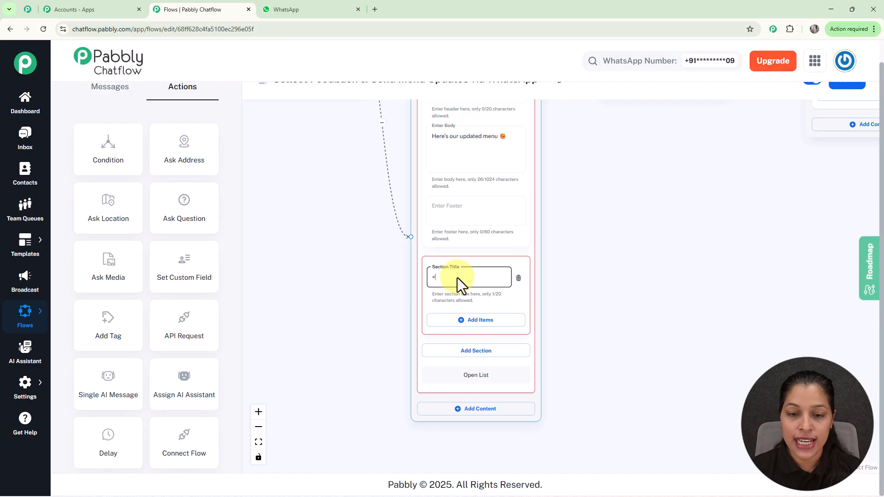
pyautogui.press('BackSpace')
pyautogui.write('Menu')
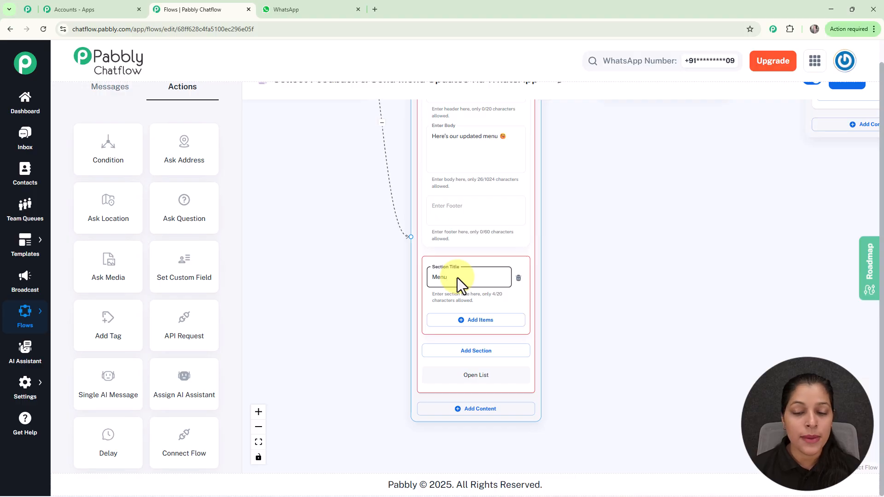
# Add an item titled "Veg Momos" with the description "₹120" to the Menu section.
pyautogui.click(464, 322)
pyautogui.moveTo(579, 293); pyautogui.dragTo(588, 192)
pyautogui.scroll(2, 480, 252)
pyautogui.click(474, 221)
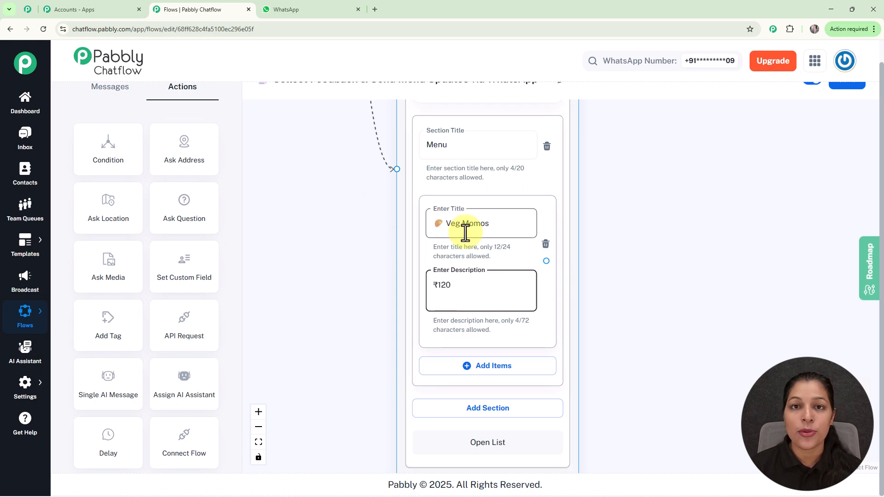
pyautogui.scroll(-5, 465, 232)
pyautogui.moveTo(572, 330); pyautogui.dragTo(566, 249)
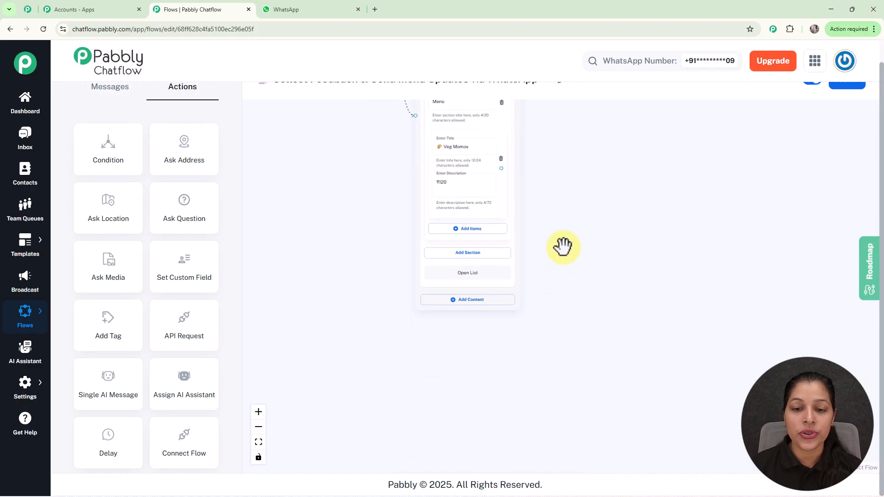
# Add a second item titled "Cold Coffee" with the description "₹99" to the Menu section.
pyautogui.scroll(4, 488, 233)
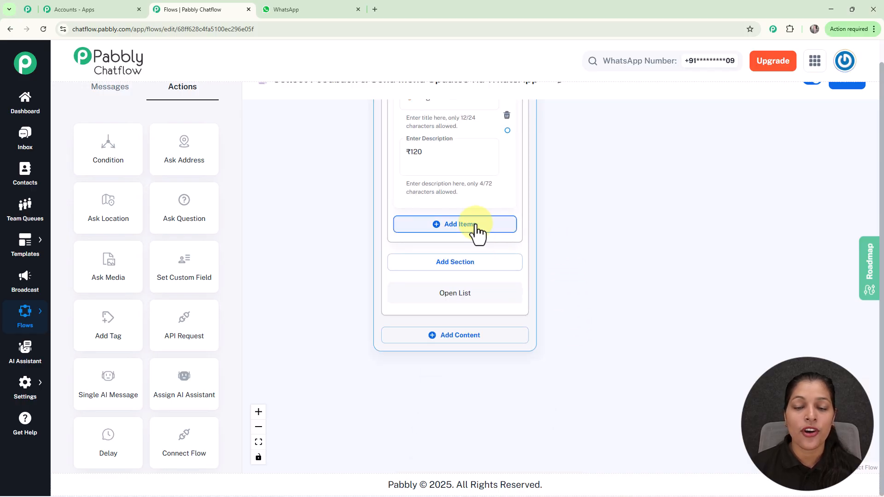
pyautogui.click(478, 226)
pyautogui.click(446, 242)
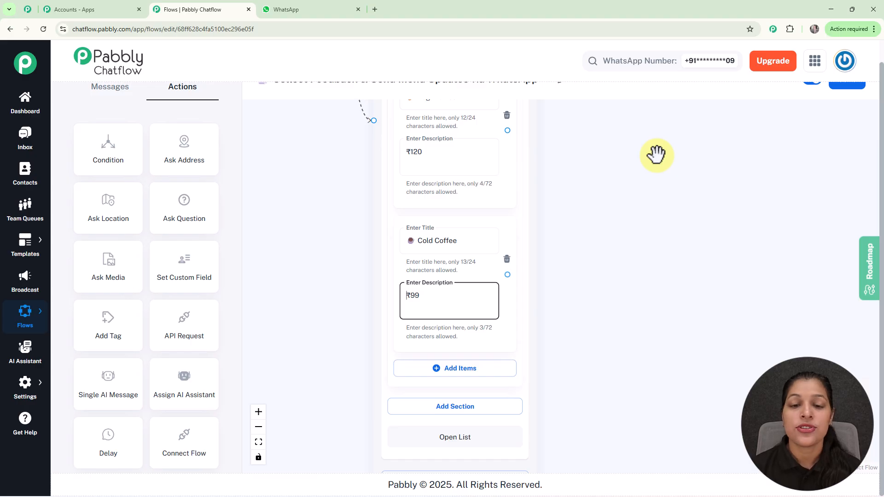
# Connect a Set Custom Field action to each menu item, storing "Veg Momos" and "Cold Coffee" respectively in the Item field.
pyautogui.scroll(-3, 657, 155)
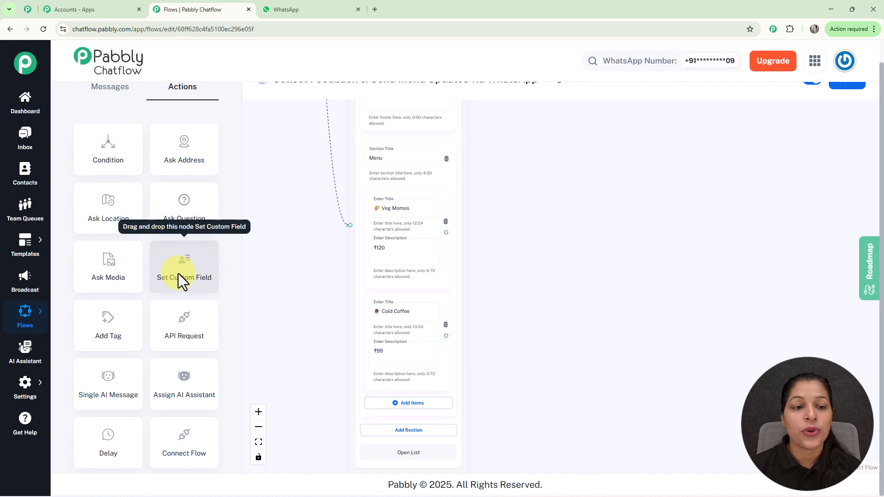
pyautogui.moveTo(178, 274); pyautogui.dragTo(573, 148)
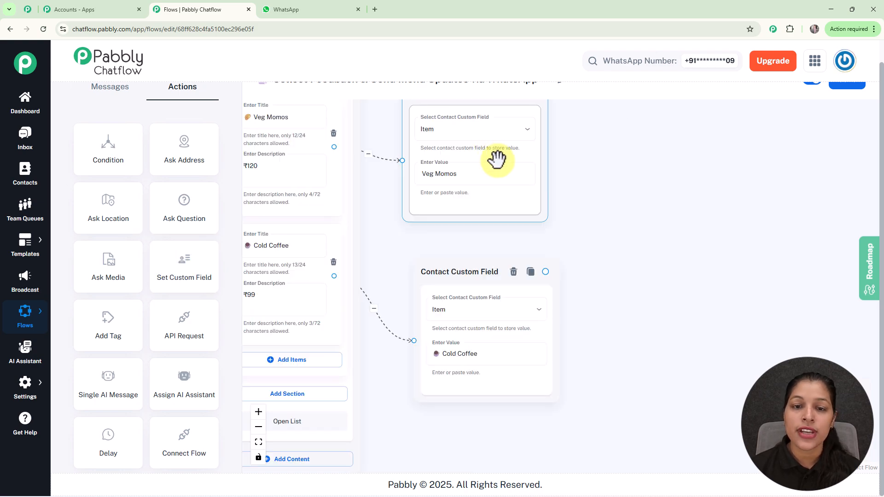
pyautogui.scroll(-2, 497, 159)
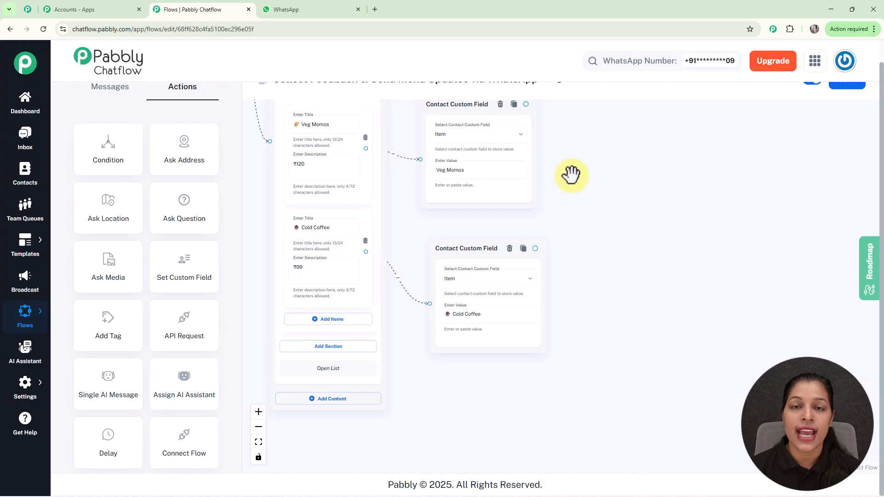
pyautogui.scroll(2, 563, 174)
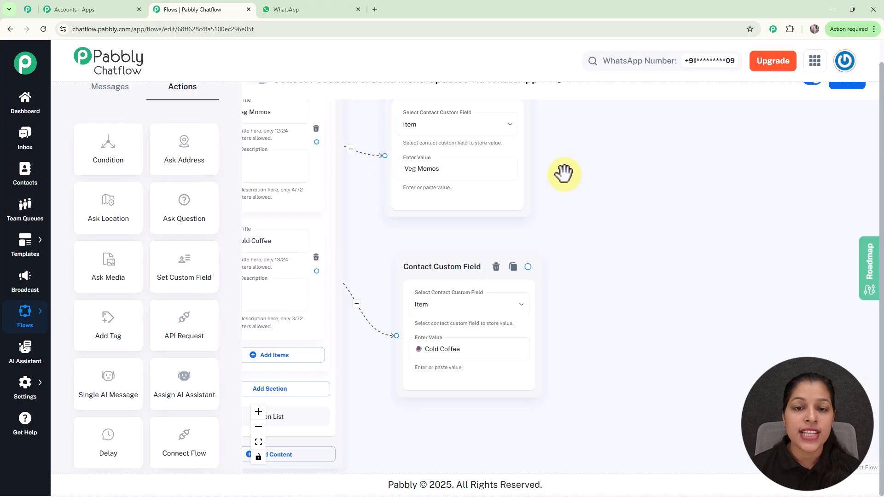
pyautogui.scroll(-2, 627, 178)
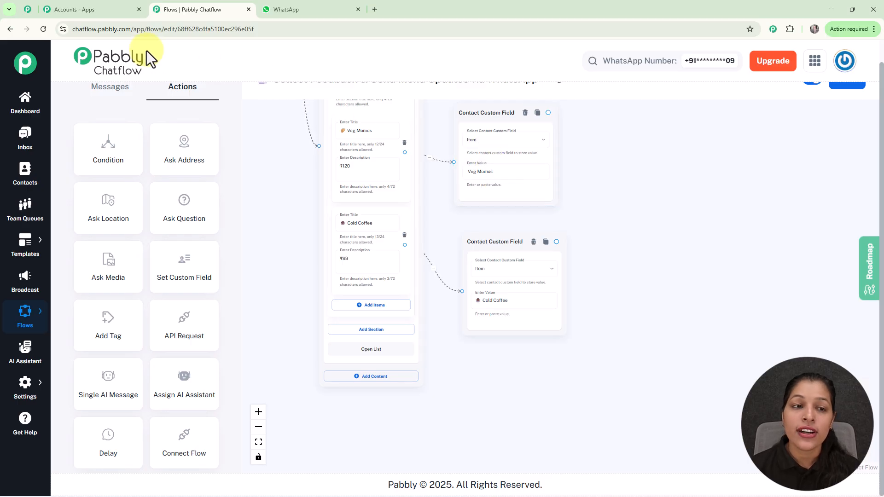
# Add an Ask Question action and connect both the Veg Momos and Cold Coffee custom field nodes to it.
pyautogui.scroll(1, 203, 108)
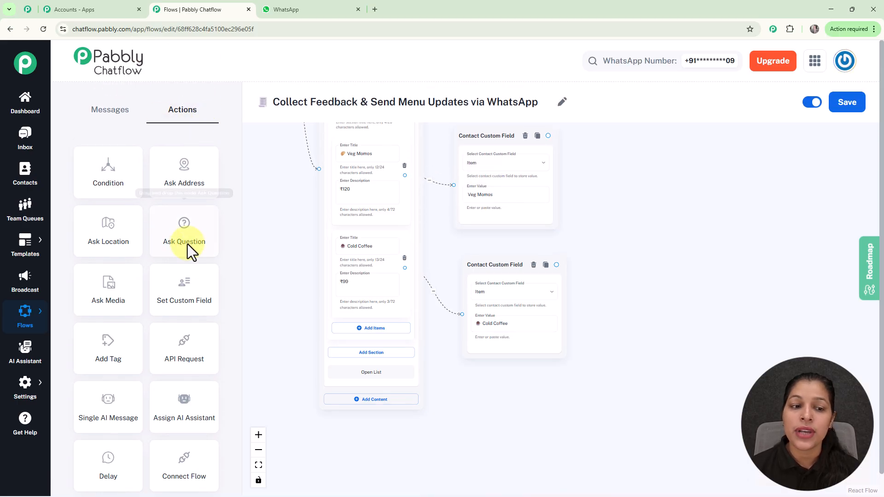
pyautogui.moveTo(192, 239); pyautogui.dragTo(628, 154)
pyautogui.moveTo(549, 135); pyautogui.dragTo(620, 256)
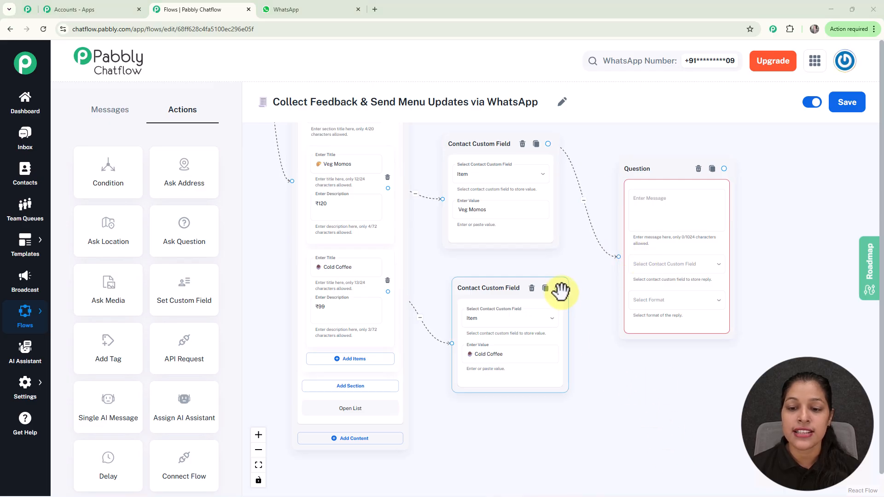
pyautogui.moveTo(562, 289); pyautogui.dragTo(620, 249)
# Fill in the question's message with "Got it! 🍽 How many servings of $Item you like?".
pyautogui.click(635, 219)
pyautogui.scroll(2, 642, 216)
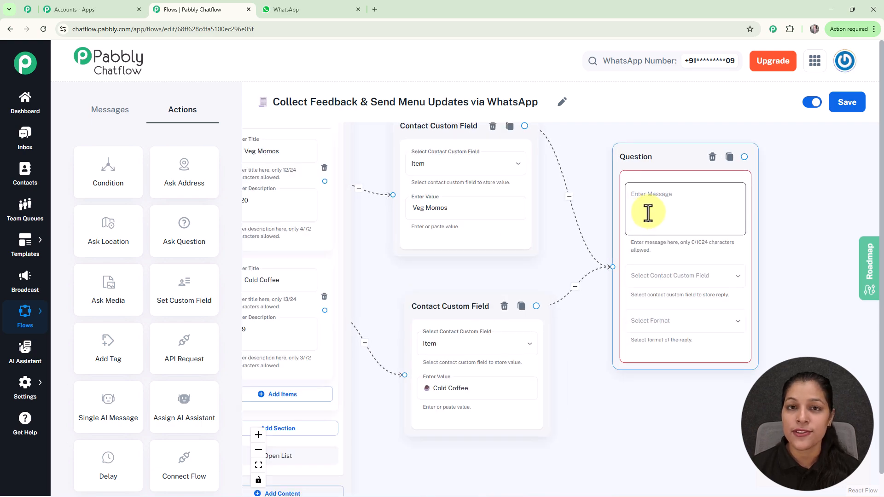
pyautogui.write('Got it! 🍽️\\nHow many servings of  $Item you like?')
pyautogui.scroll(2, 809, 220)
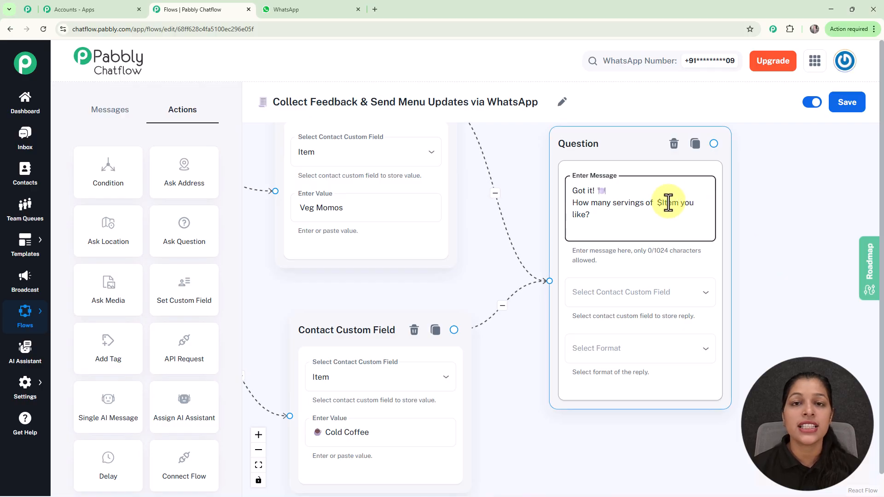
pyautogui.scroll(-3, 668, 203)
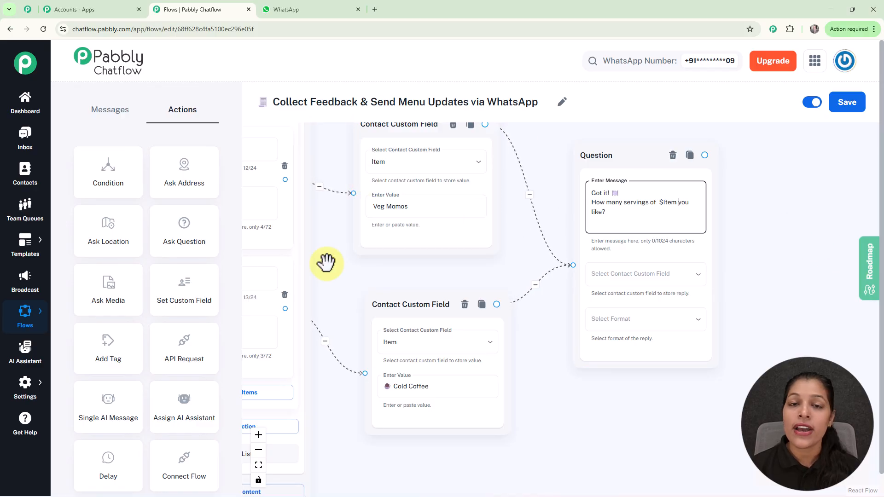
pyautogui.moveTo(325, 262); pyautogui.dragTo(377, 274)
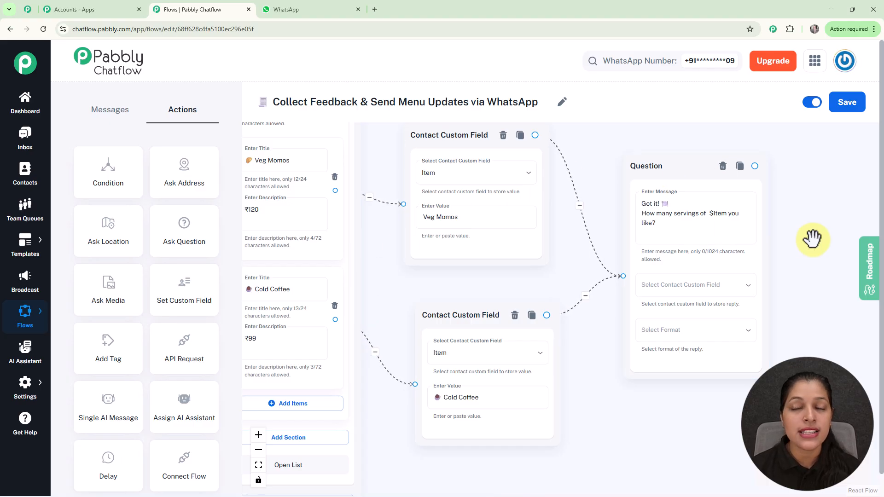
# Store the servings question's reply in the Quantity custom field and set its format to Any.
pyautogui.moveTo(813, 238); pyautogui.dragTo(660, 221)
pyautogui.click(585, 260)
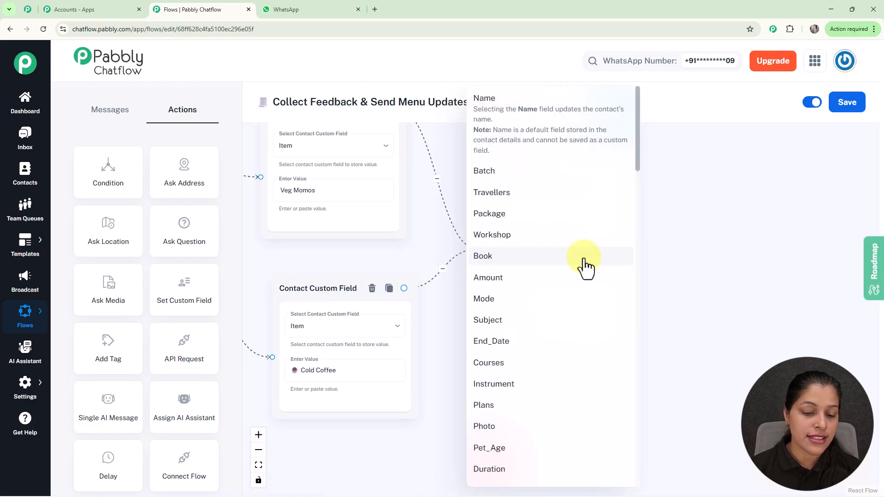
pyautogui.scroll(-5, 587, 266)
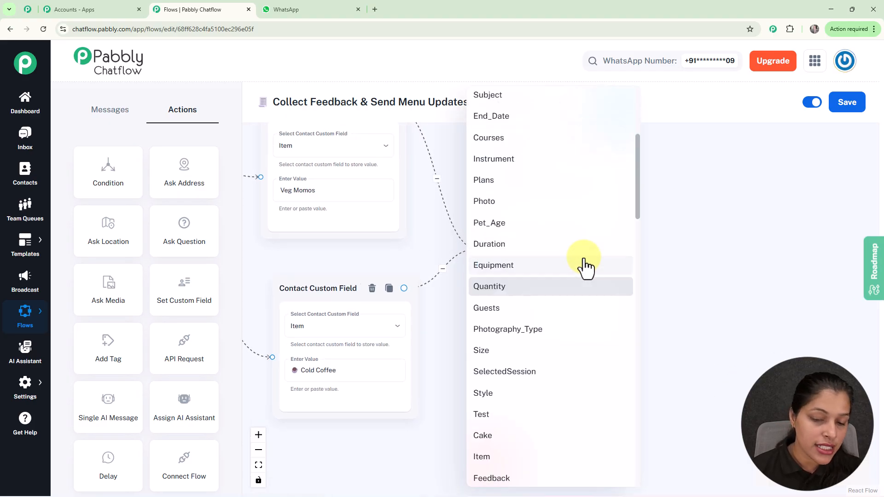
pyautogui.click(570, 288)
pyautogui.click(545, 309)
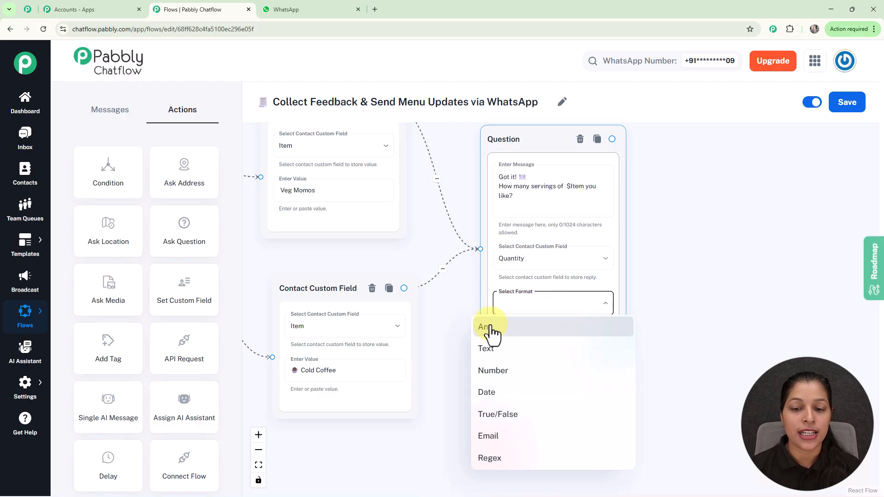
pyautogui.click(489, 325)
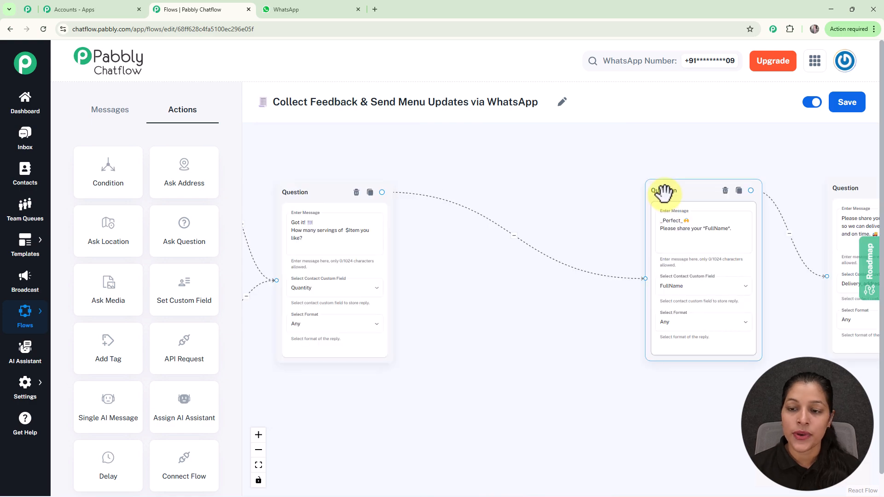
# Chain two more questions asking for the full name and delivery address, stored in FullName and Delivery_address with format Any.
pyautogui.moveTo(664, 193); pyautogui.dragTo(507, 198)
pyautogui.moveTo(858, 191); pyautogui.dragTo(742, 205)
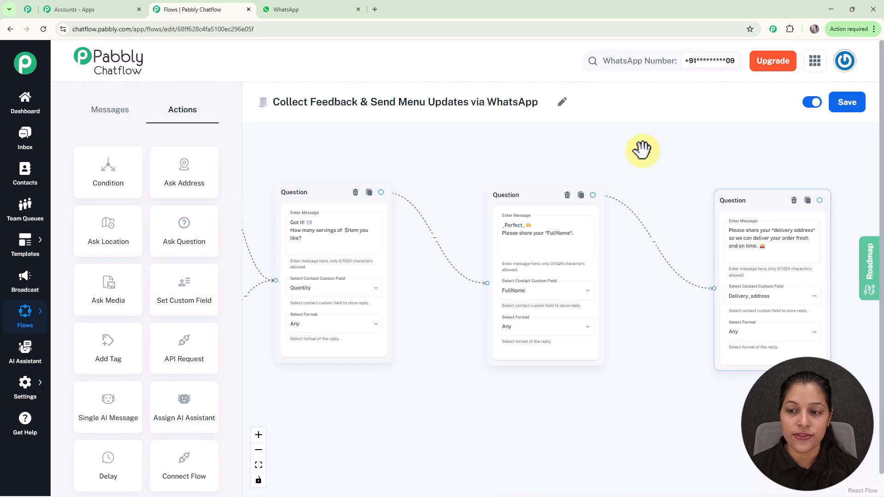
# Connect a Text Button message to the delivery address question, with an order summary listing $Item, $Quantity and $Delivery_address.
pyautogui.moveTo(608, 160); pyautogui.dragTo(346, 151)
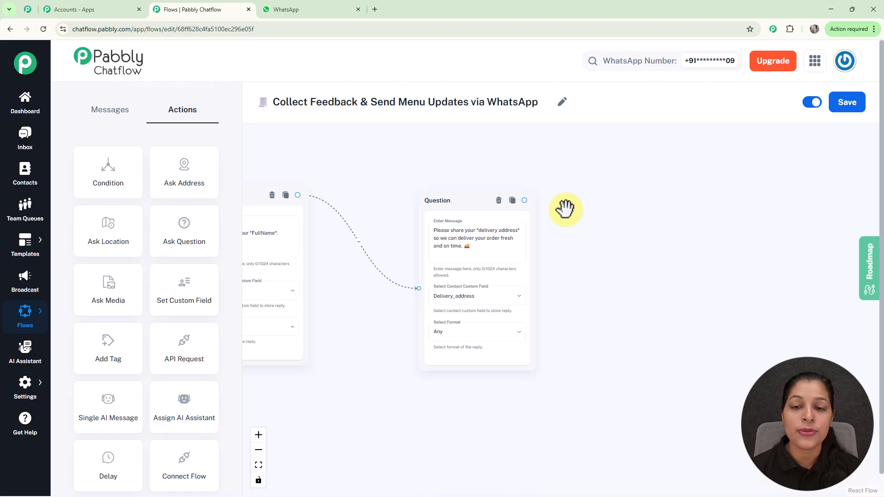
pyautogui.moveTo(524, 200); pyautogui.dragTo(610, 194)
pyautogui.click(617, 272)
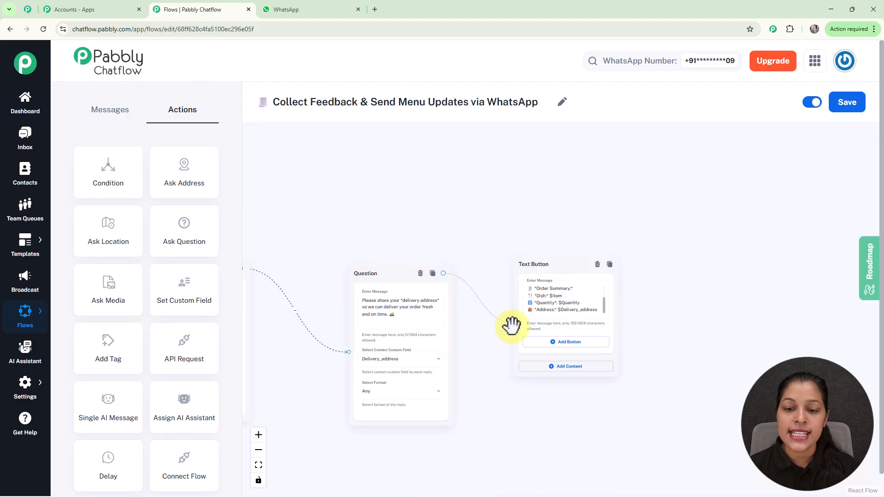
pyautogui.scroll(3, 603, 312)
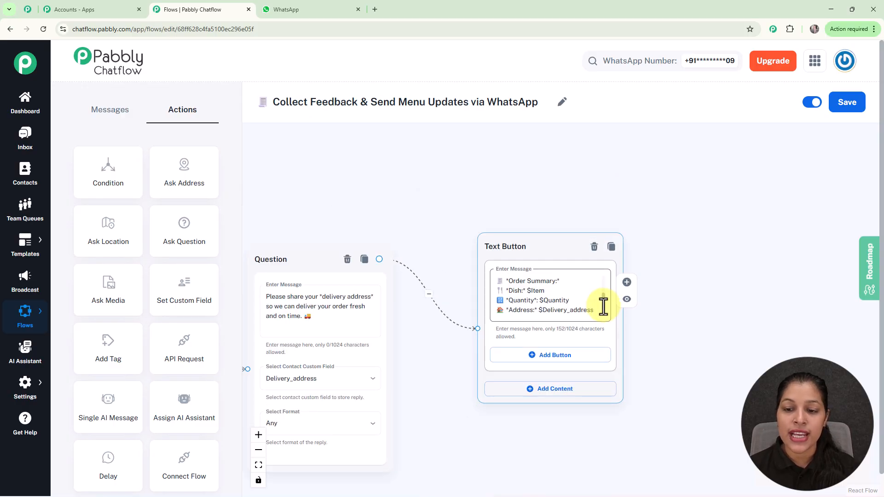
pyautogui.scroll(3, 602, 302)
pyautogui.scroll(-1, 600, 276)
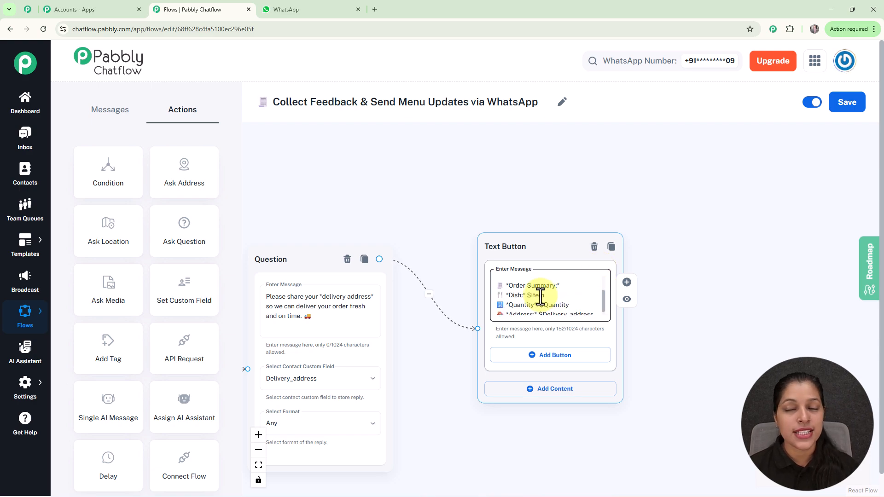
pyautogui.scroll(-5, 520, 276)
# Review the complete flow layout and save the flow.
pyautogui.moveTo(444, 207); pyautogui.dragTo(507, 269)
pyautogui.scroll(-5, 507, 268)
pyautogui.scroll(2, 596, 278)
pyautogui.moveTo(597, 280); pyautogui.dragTo(702, 254)
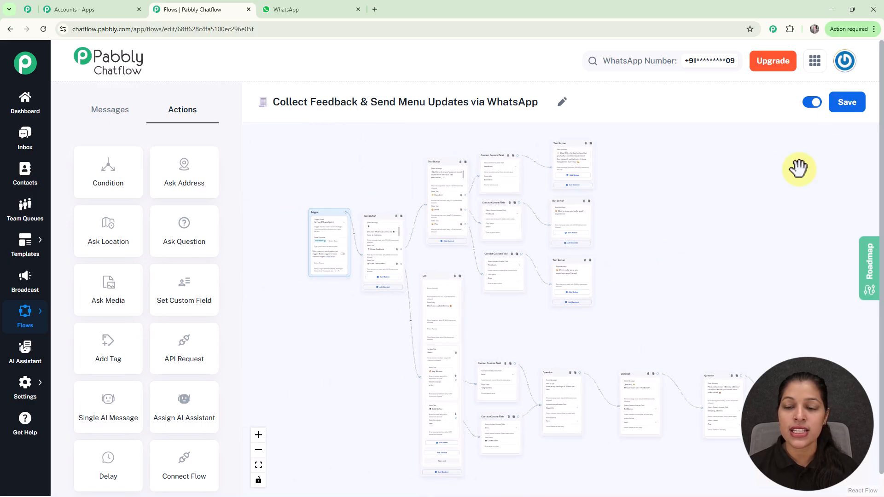
pyautogui.click(847, 100)
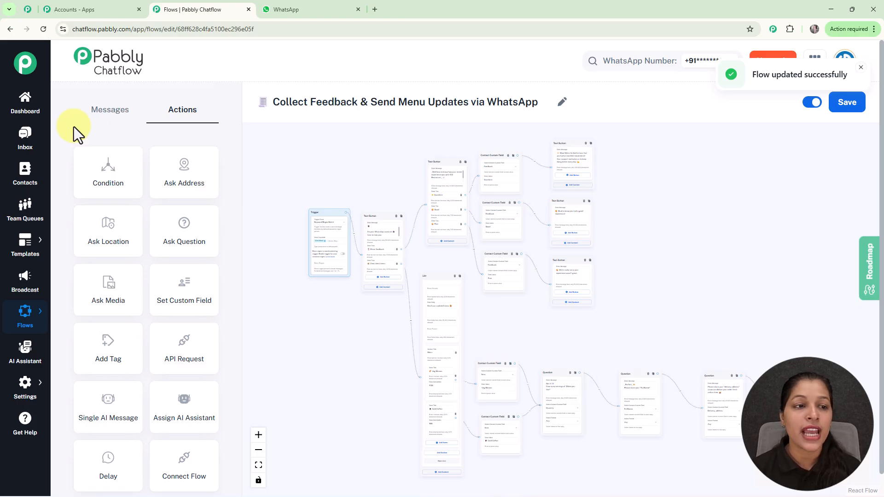
# Open the test contact's conversation in the inbox and examine the chatbot's welcome, menu and item selection messages.
pyautogui.click(29, 139)
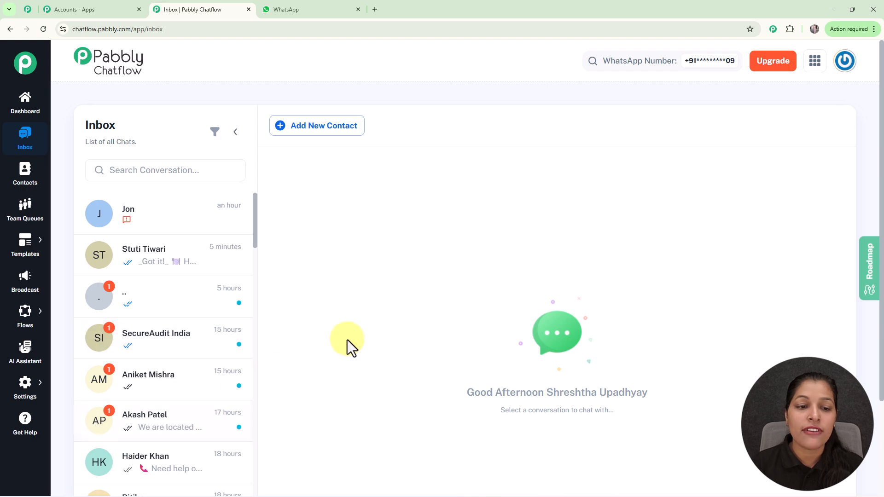
pyautogui.click(188, 266)
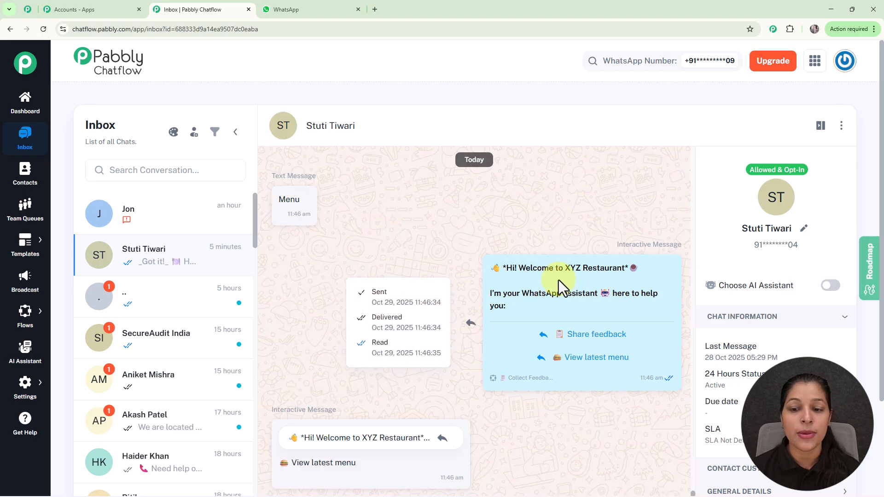
pyautogui.scroll(-2, 559, 280)
pyautogui.scroll(-1, 565, 308)
pyautogui.scroll(1, 556, 348)
pyautogui.scroll(-1, 526, 321)
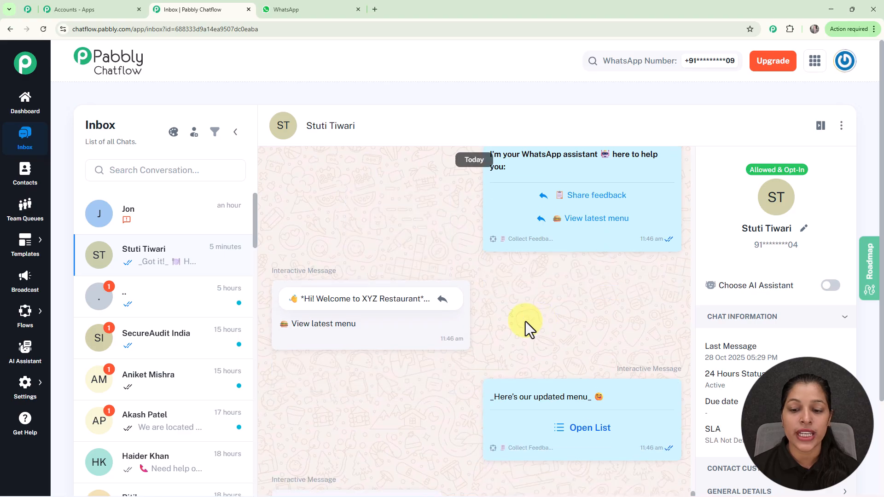
pyautogui.scroll(-2, 526, 322)
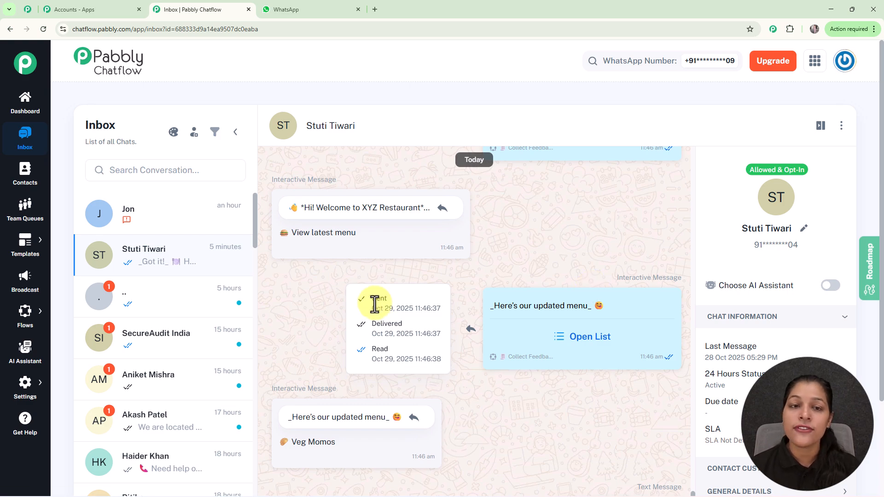
# View the share link of the "Collect Feedback & Send Menu Updates via WhatsApp" flow from the flows list.
pyautogui.moveTo(28, 315)
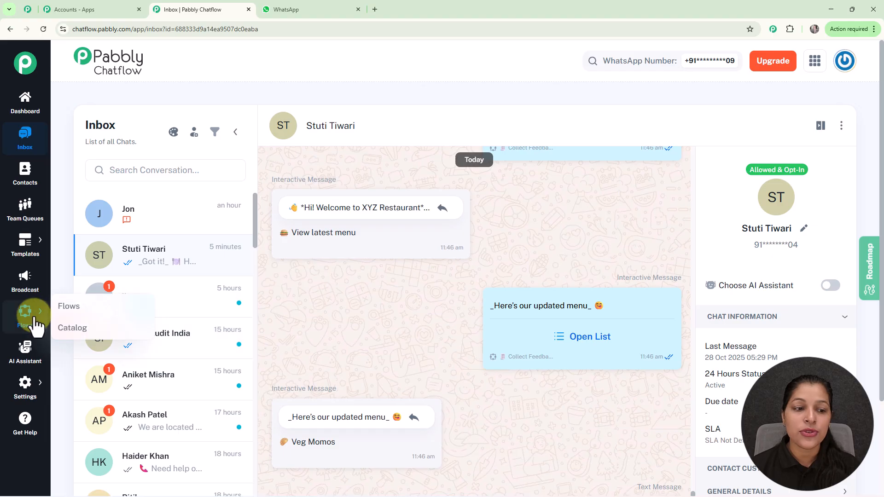
pyautogui.click(74, 316)
pyautogui.scroll(-3, 590, 286)
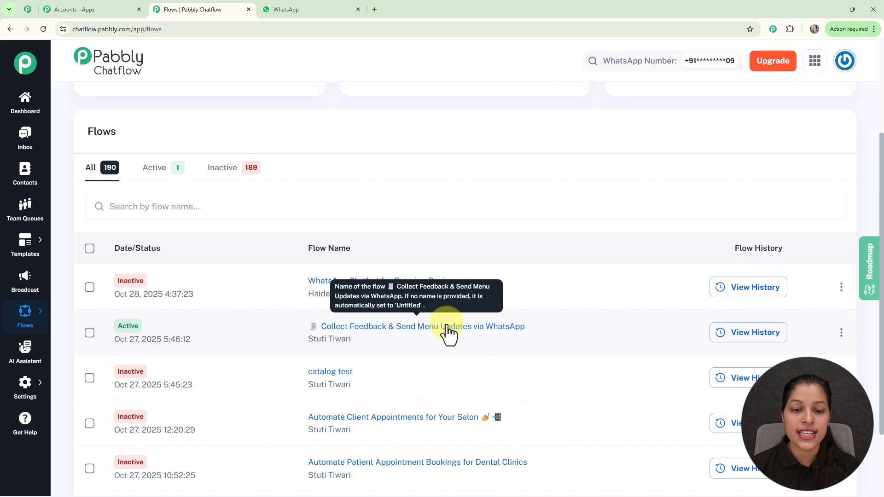
pyautogui.click(841, 334)
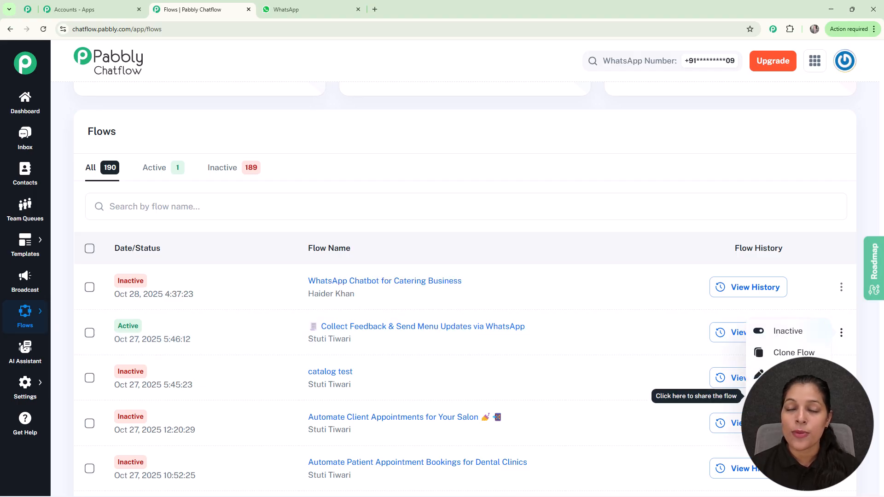
pyautogui.click(759, 396)
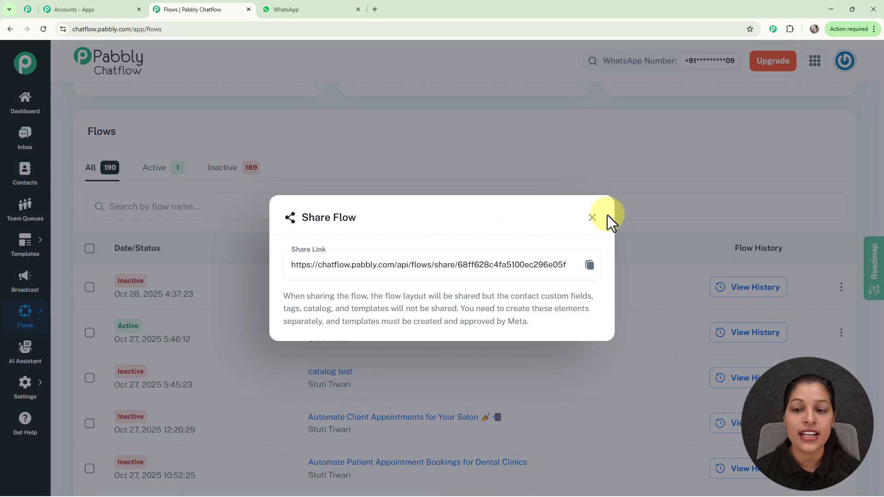
pyautogui.click(591, 218)
pyautogui.scroll(3, 583, 218)
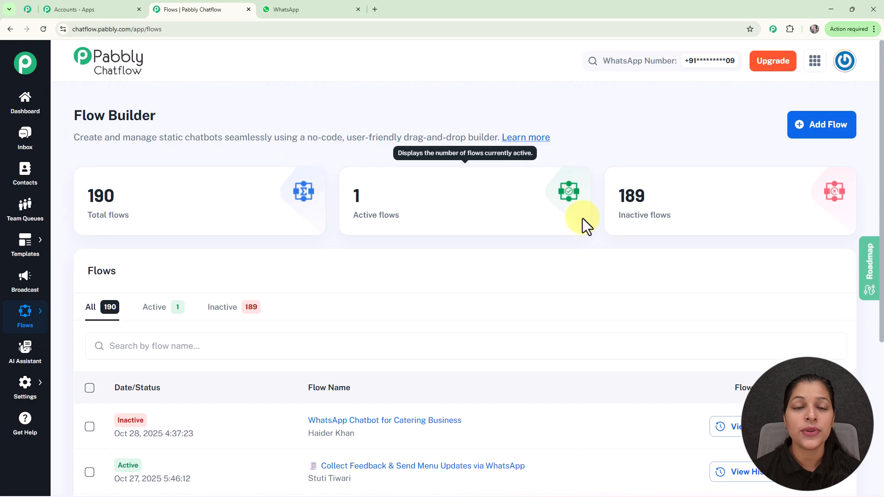